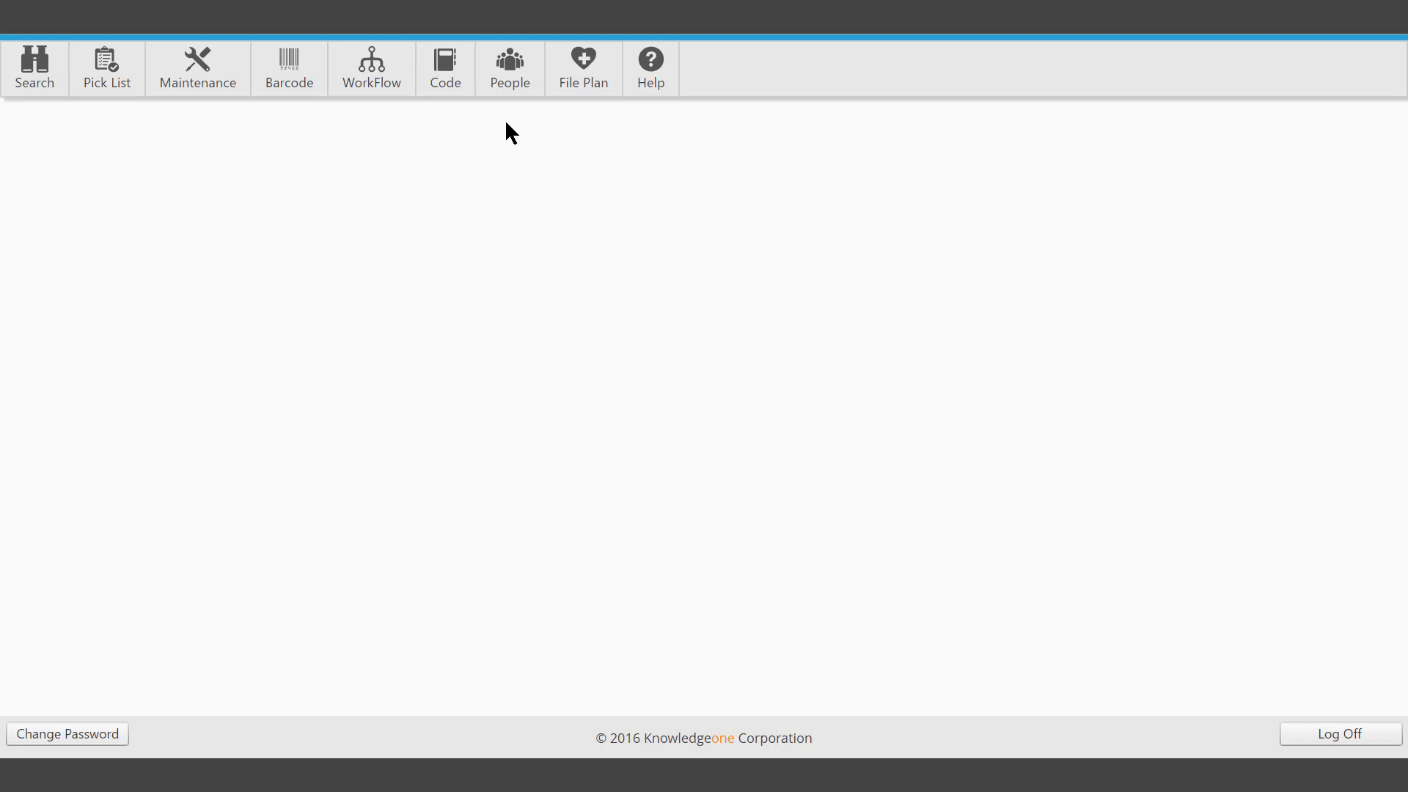
Bring up the Code menu's Organization options: Entities, Location and Department.
{"action": "left_click", "coordinate": [458, 84]}
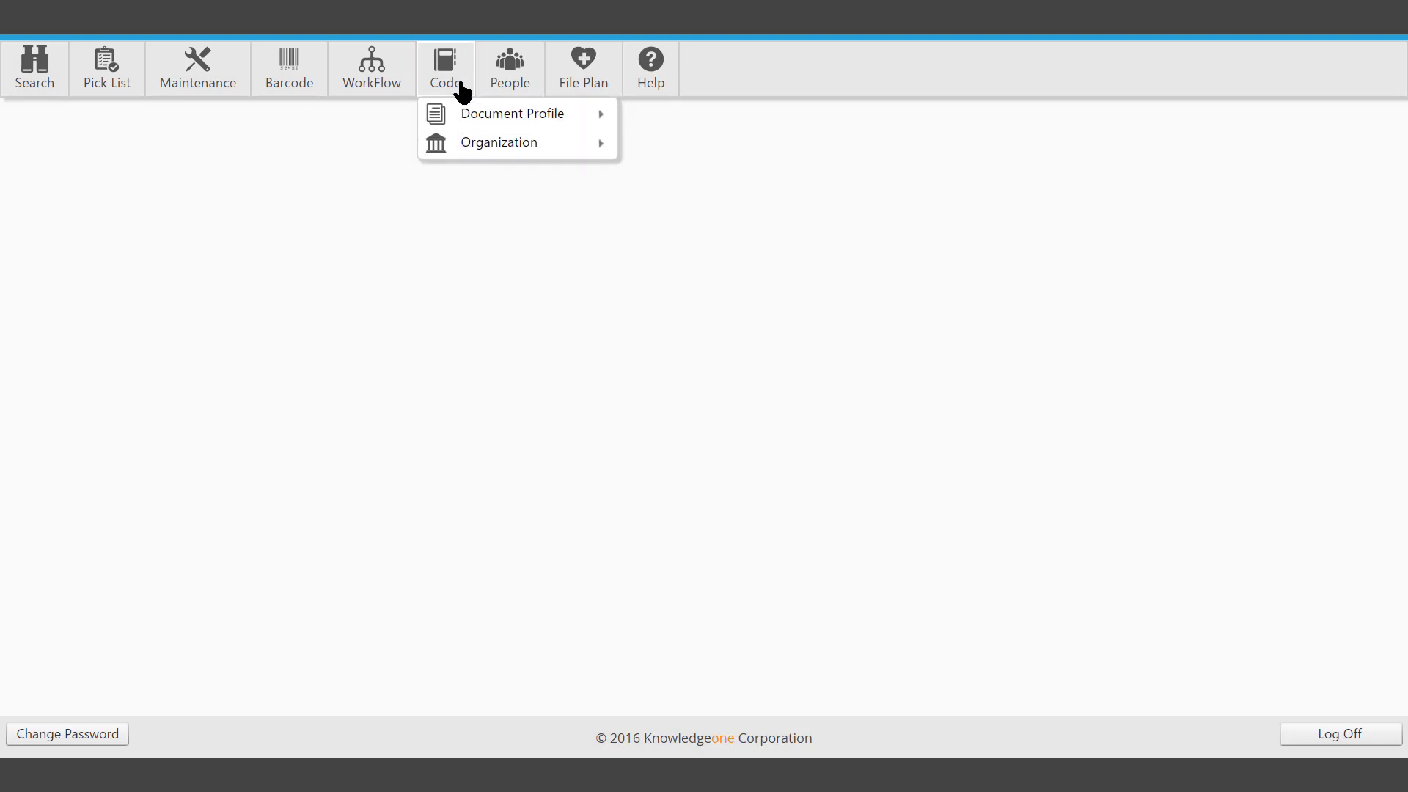
{"action": "mouse_move", "coordinate": [469, 147]}
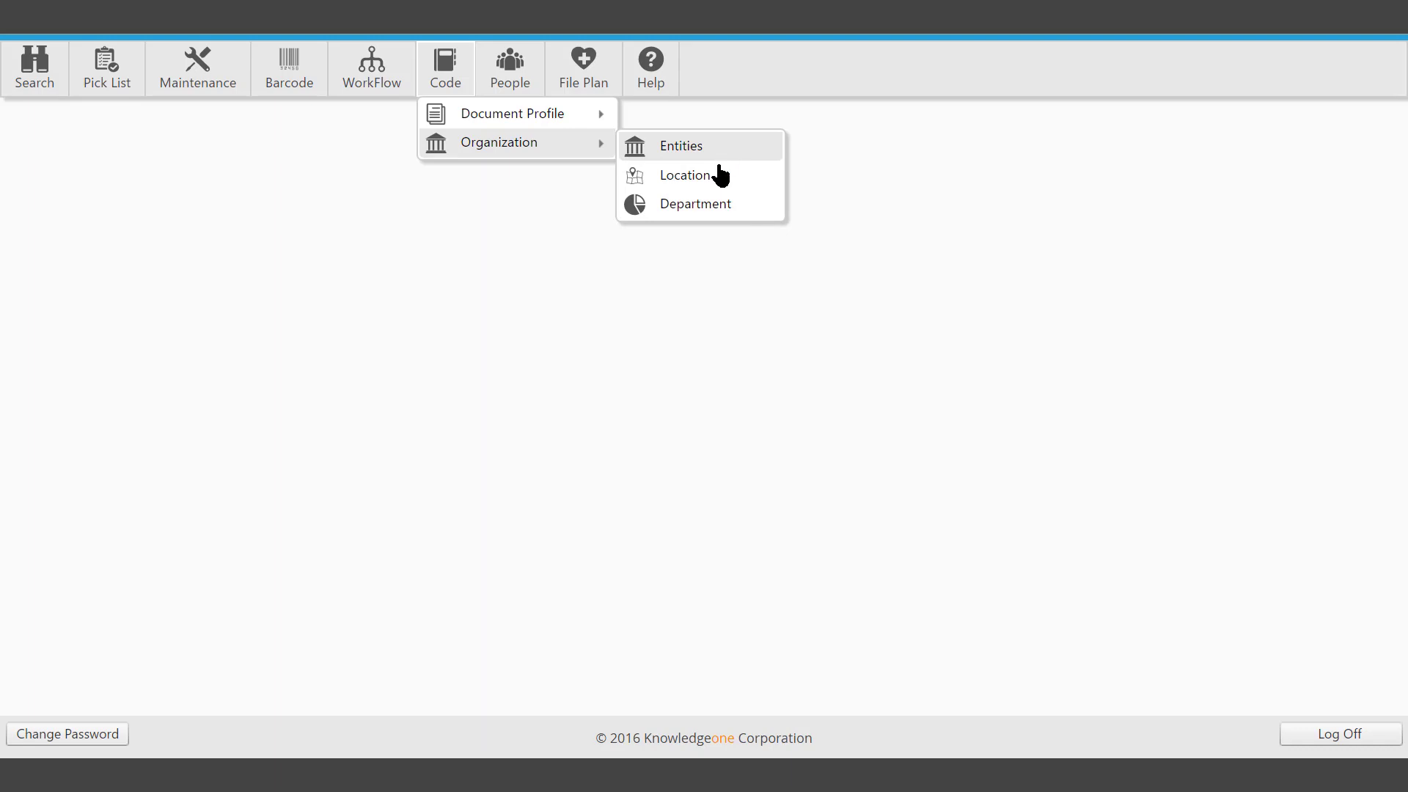
{"action": "left_click", "coordinate": [714, 208]}
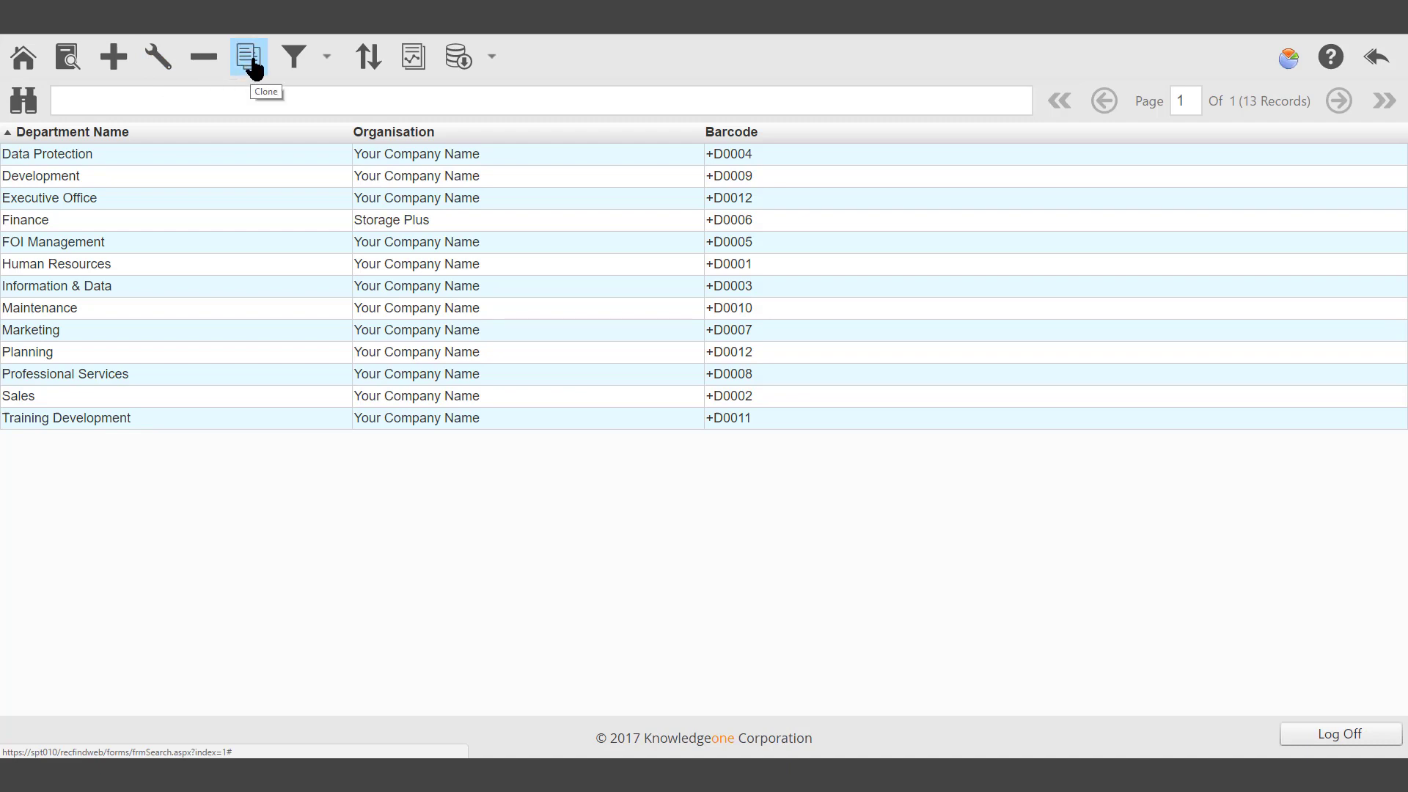
{"action": "left_click", "coordinate": [324, 59]}
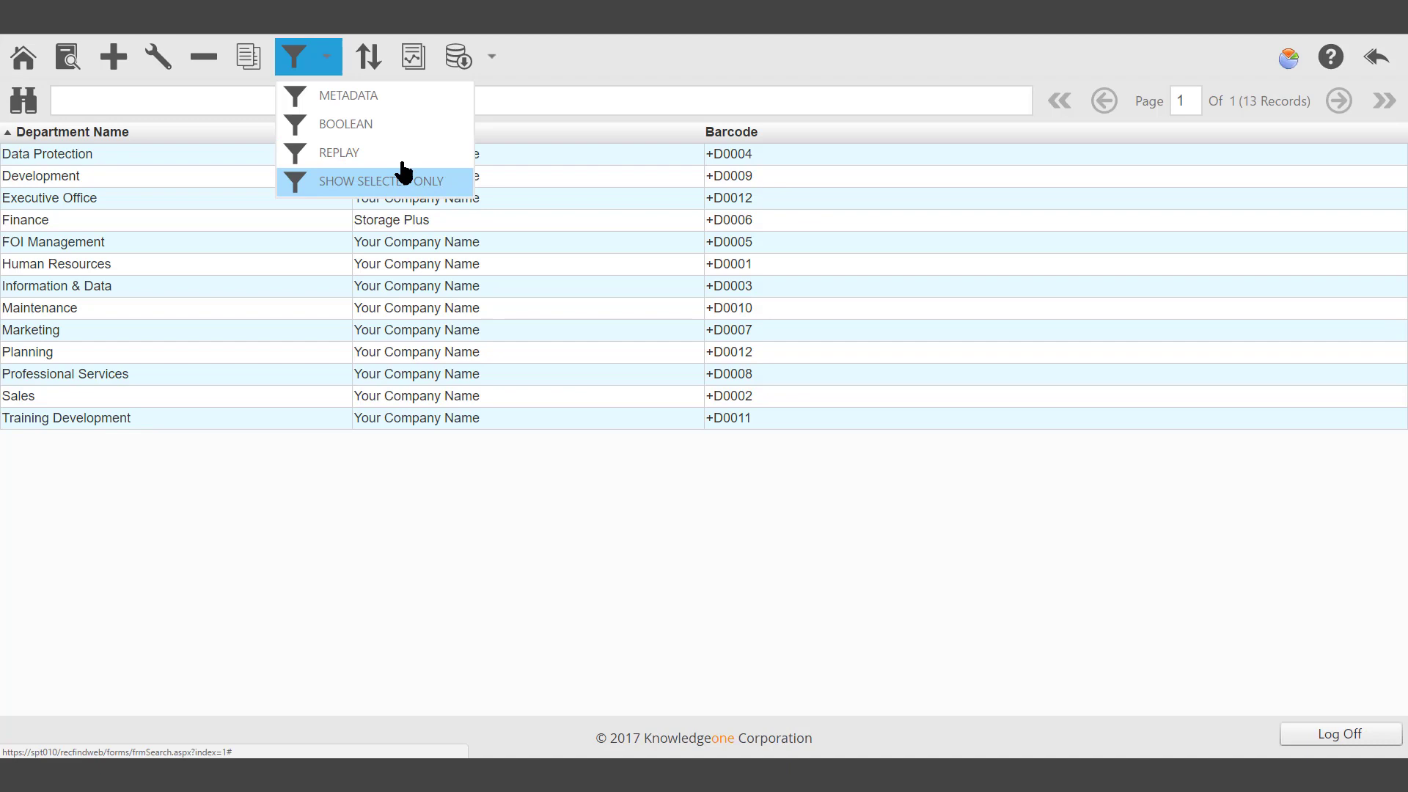
{"action": "left_click", "coordinate": [368, 57]}
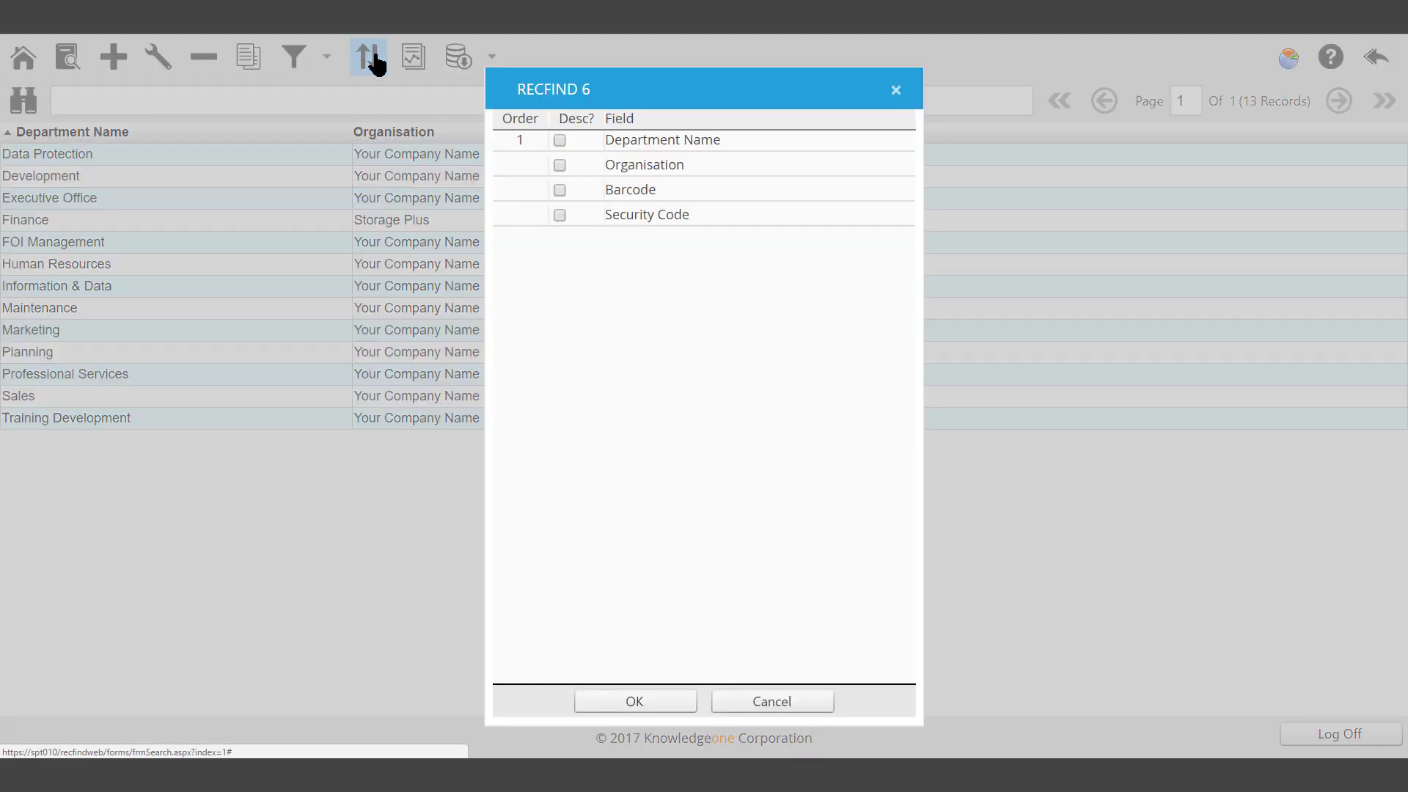
{"action": "left_click", "coordinate": [775, 704]}
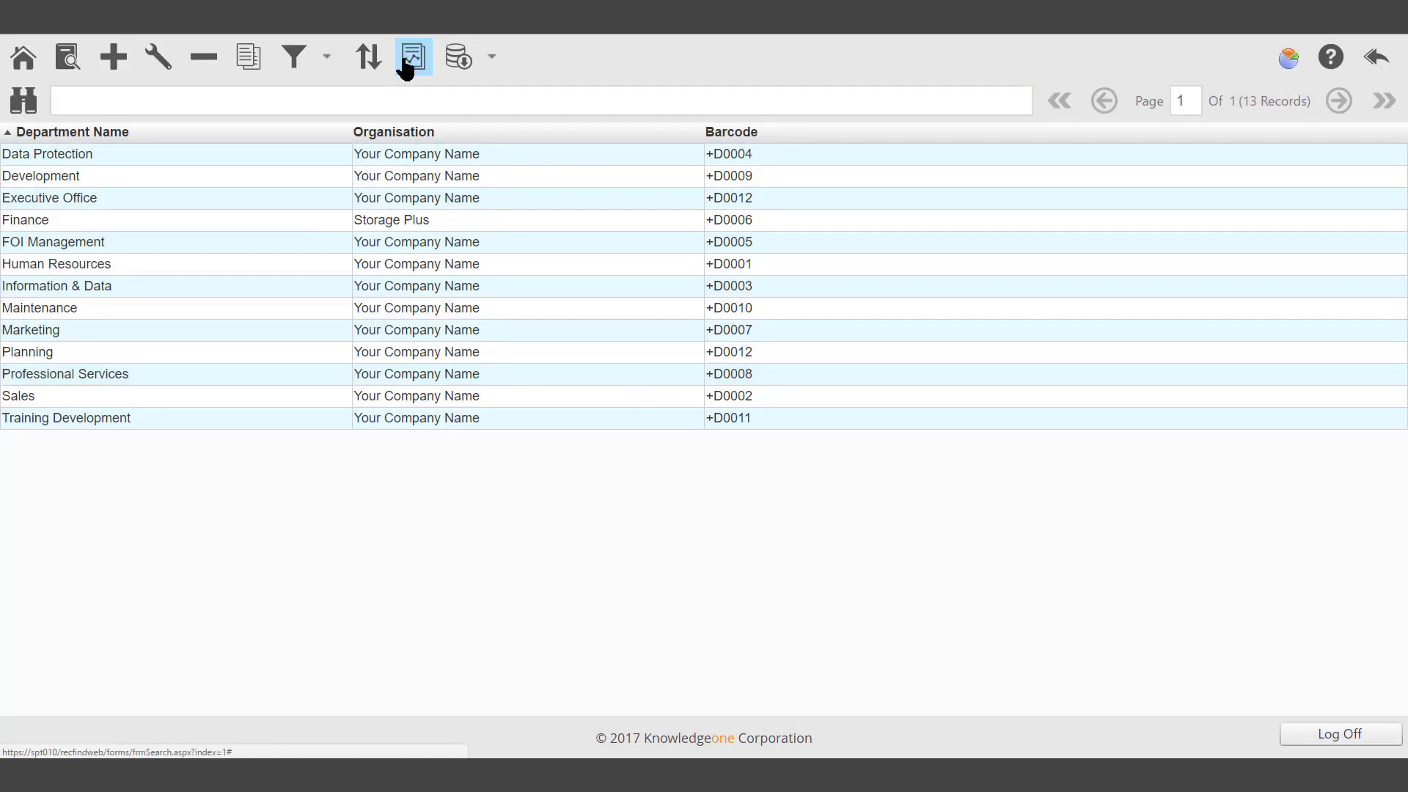
{"action": "left_click", "coordinate": [492, 60]}
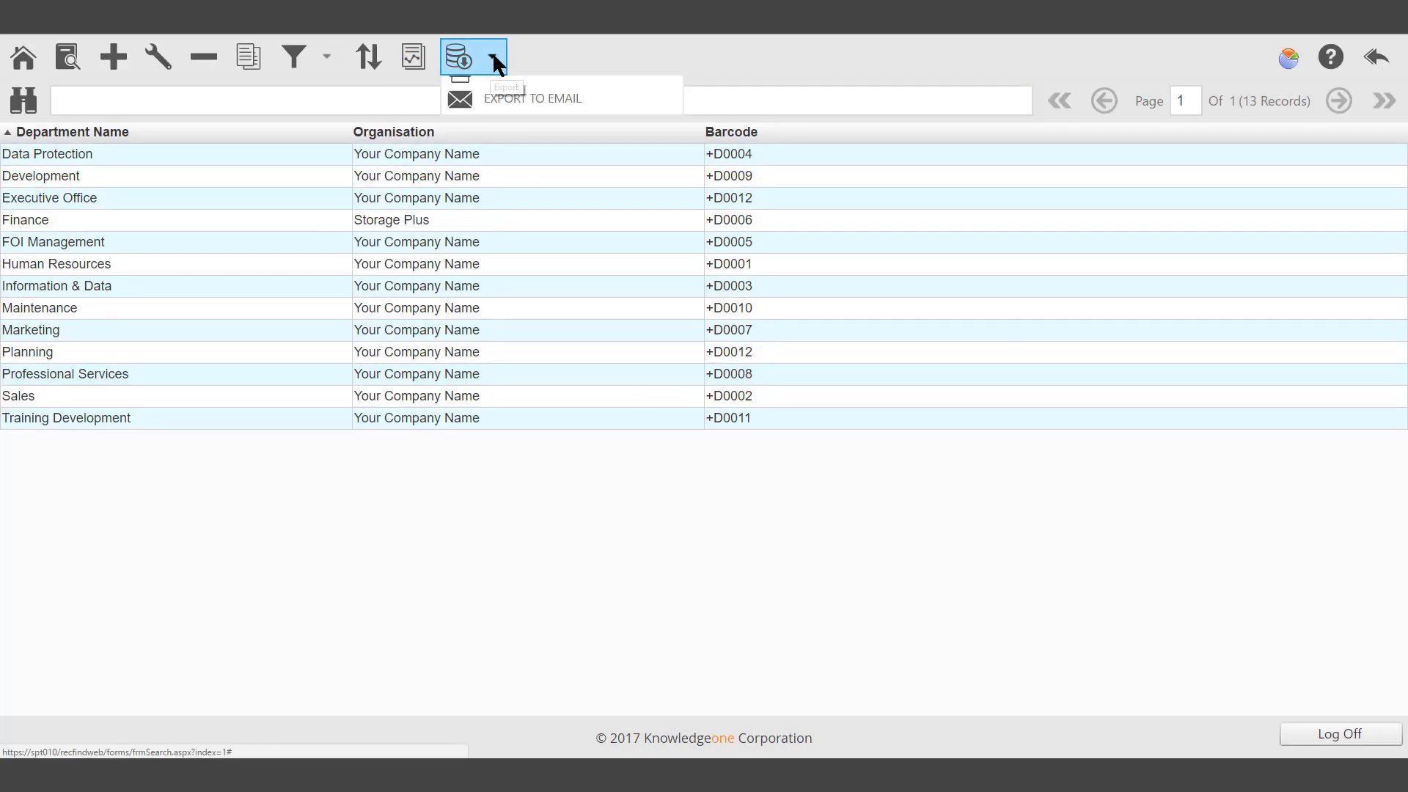
{"action": "left_click", "coordinate": [551, 41]}
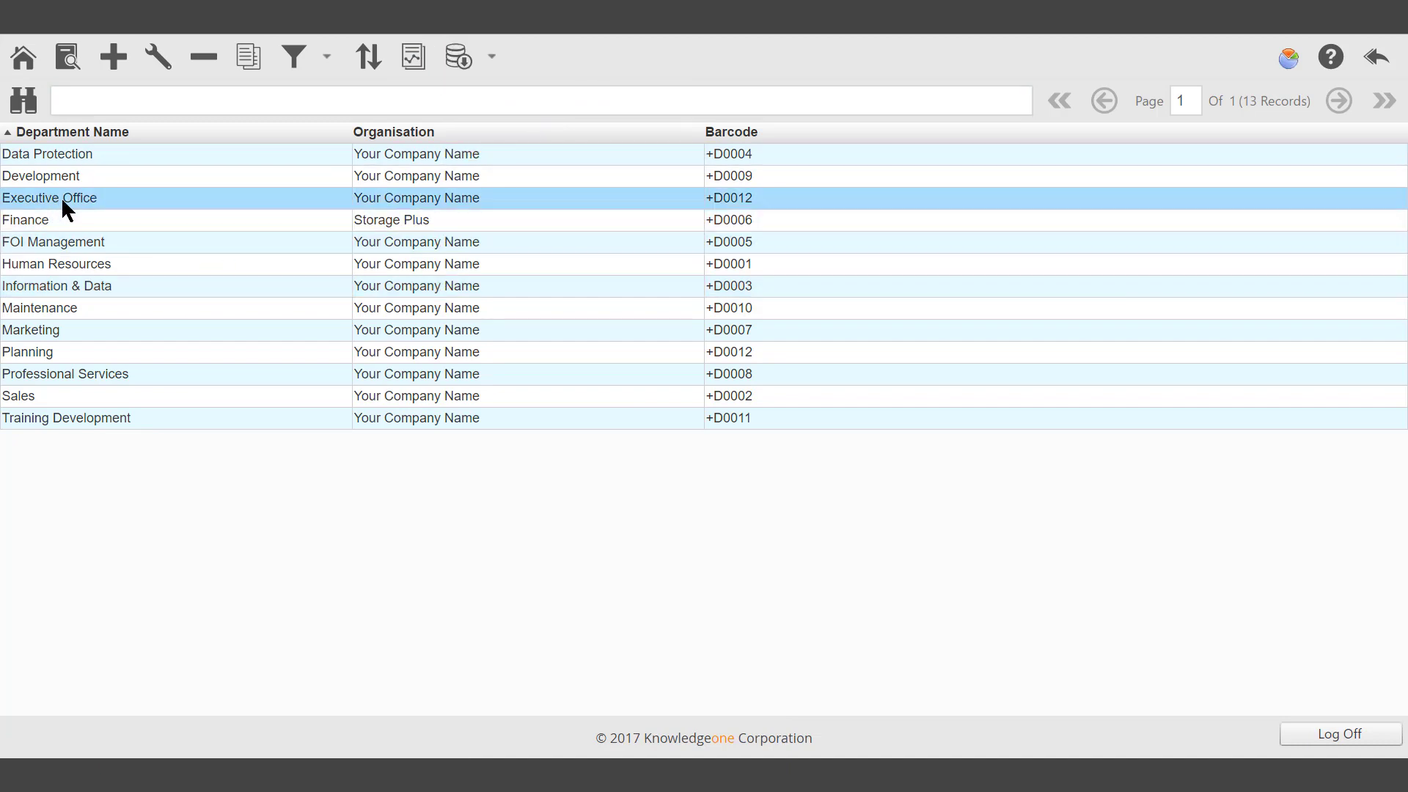
Add and save a Sales & Marketing department under Your Company Name with barcode 1234.
{"action": "left_click", "coordinate": [114, 56]}
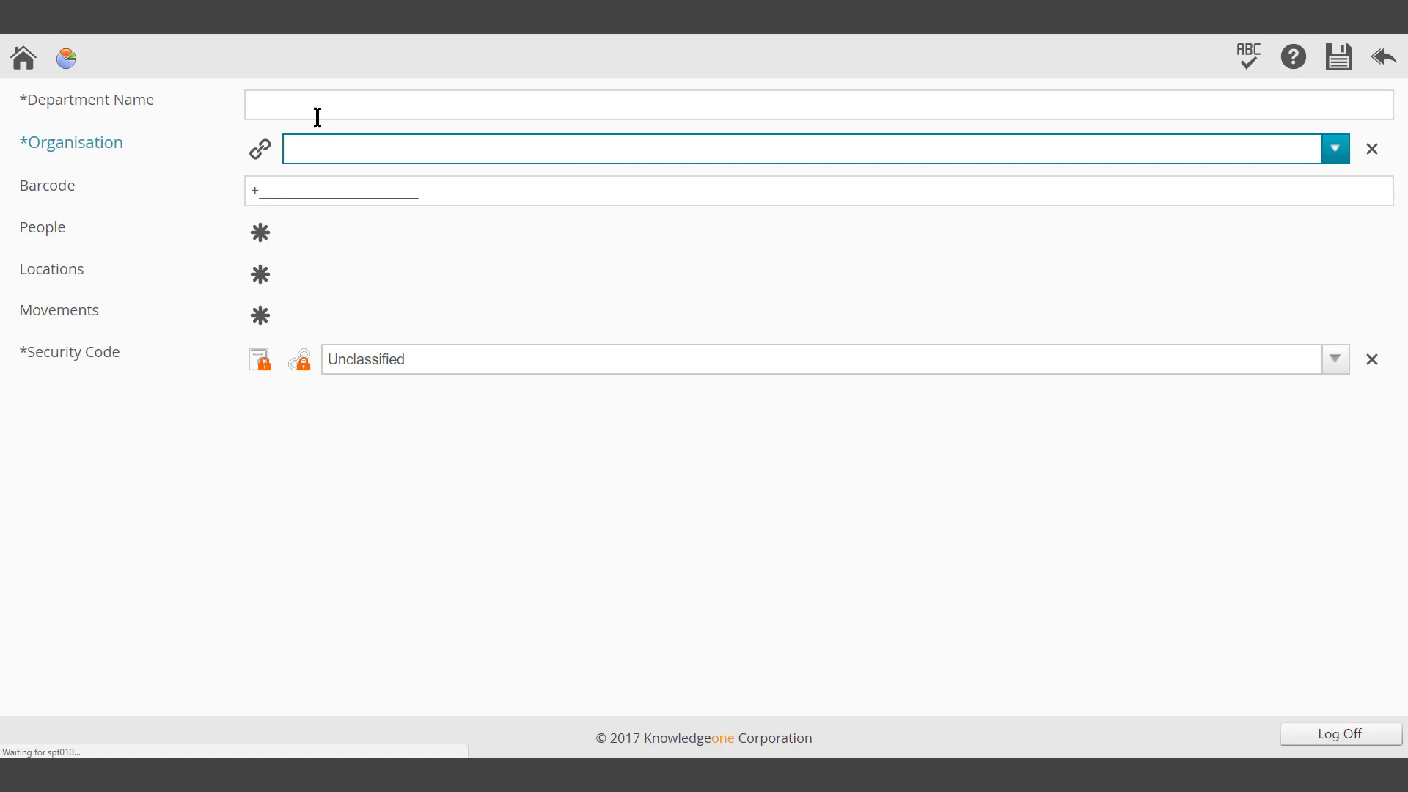
{"action": "left_click", "coordinate": [290, 108]}
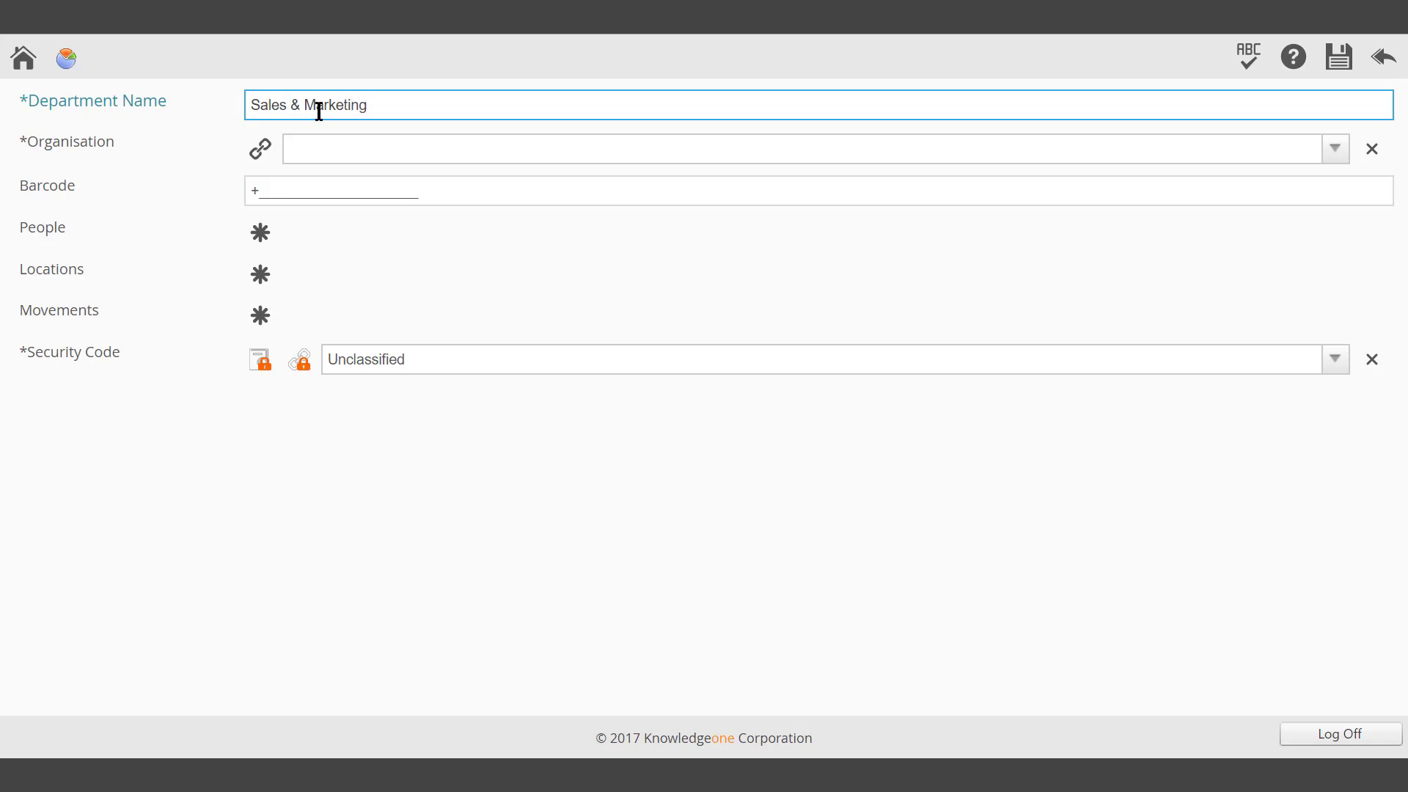
{"action": "left_click", "coordinate": [412, 148]}
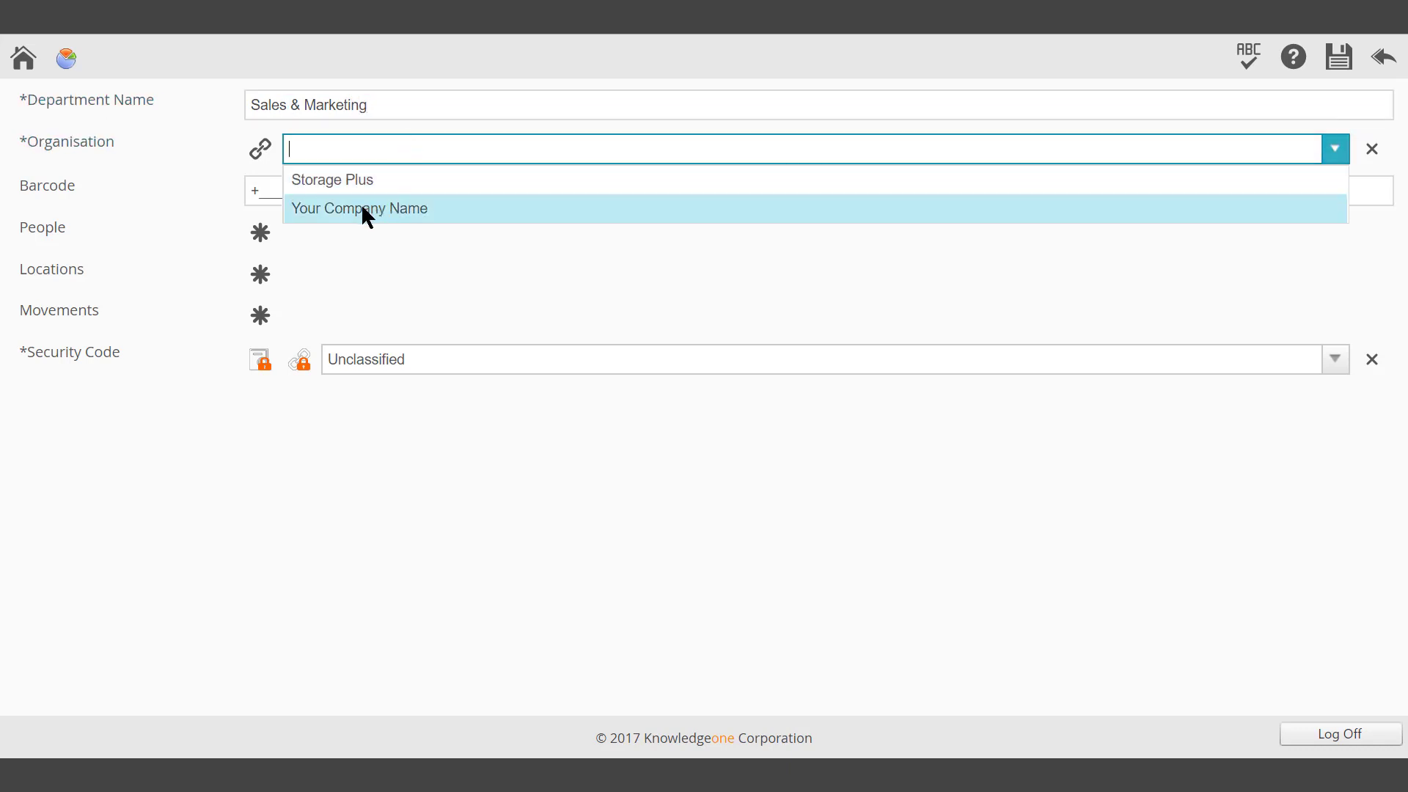
{"action": "left_click", "coordinate": [360, 203]}
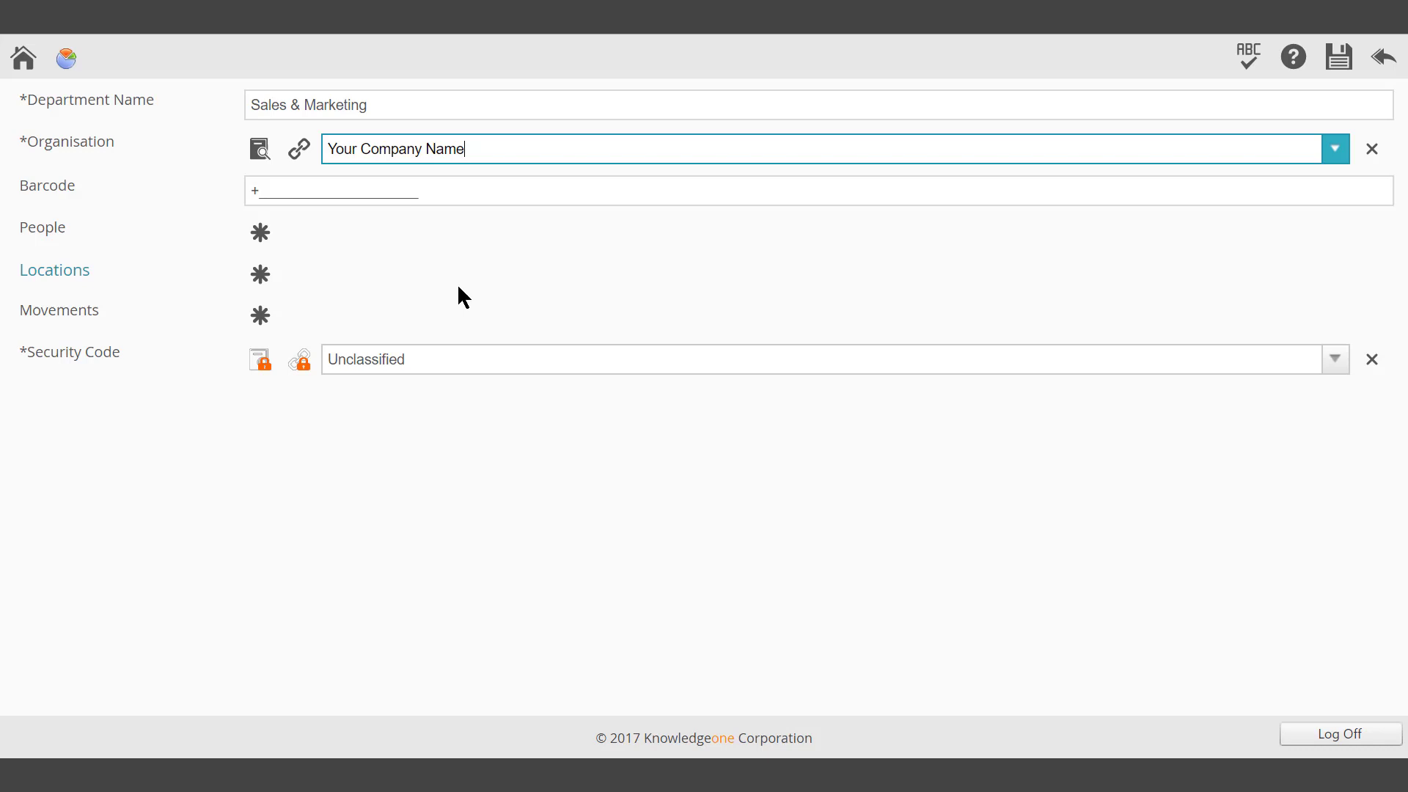
{"action": "left_click", "coordinate": [261, 192]}
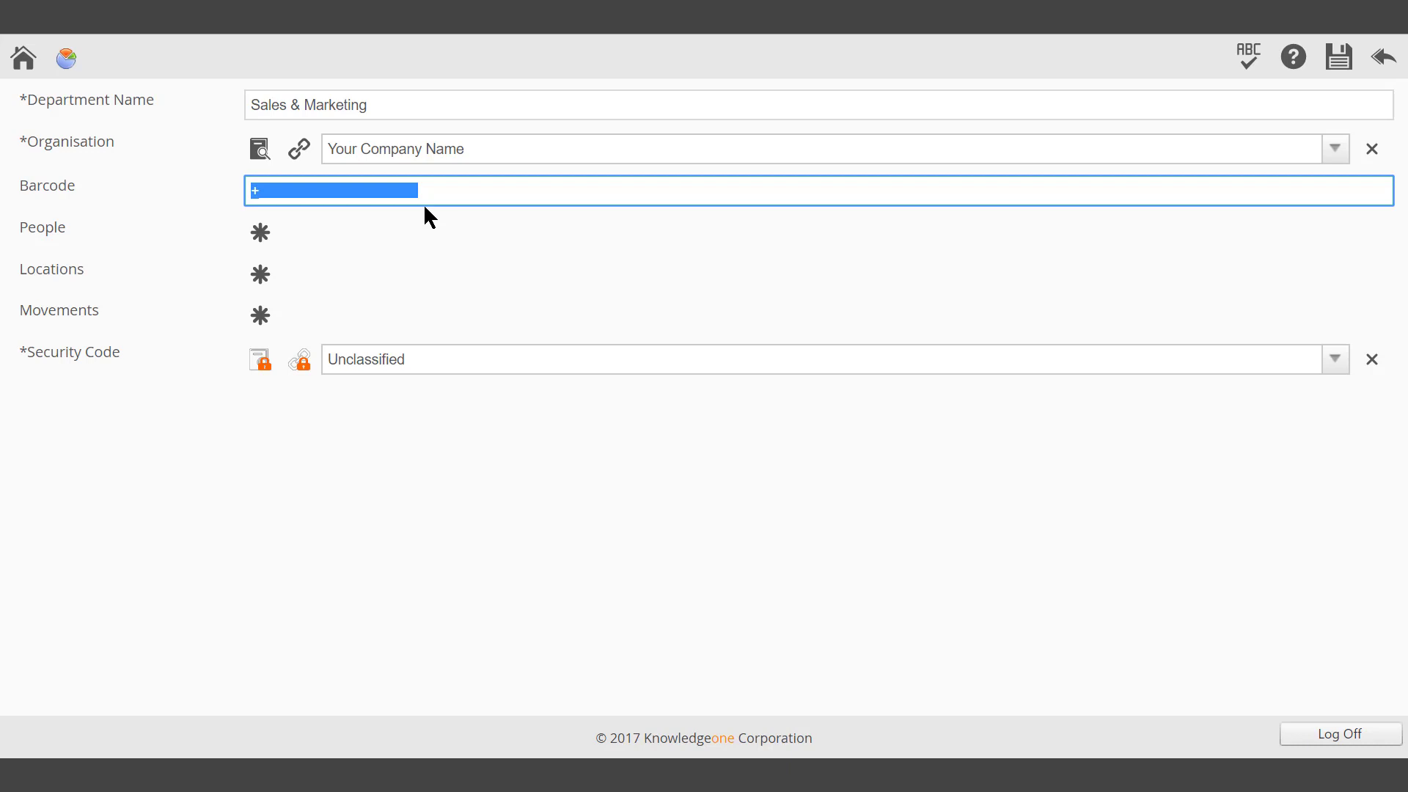
{"action": "type", "text": "1234"}
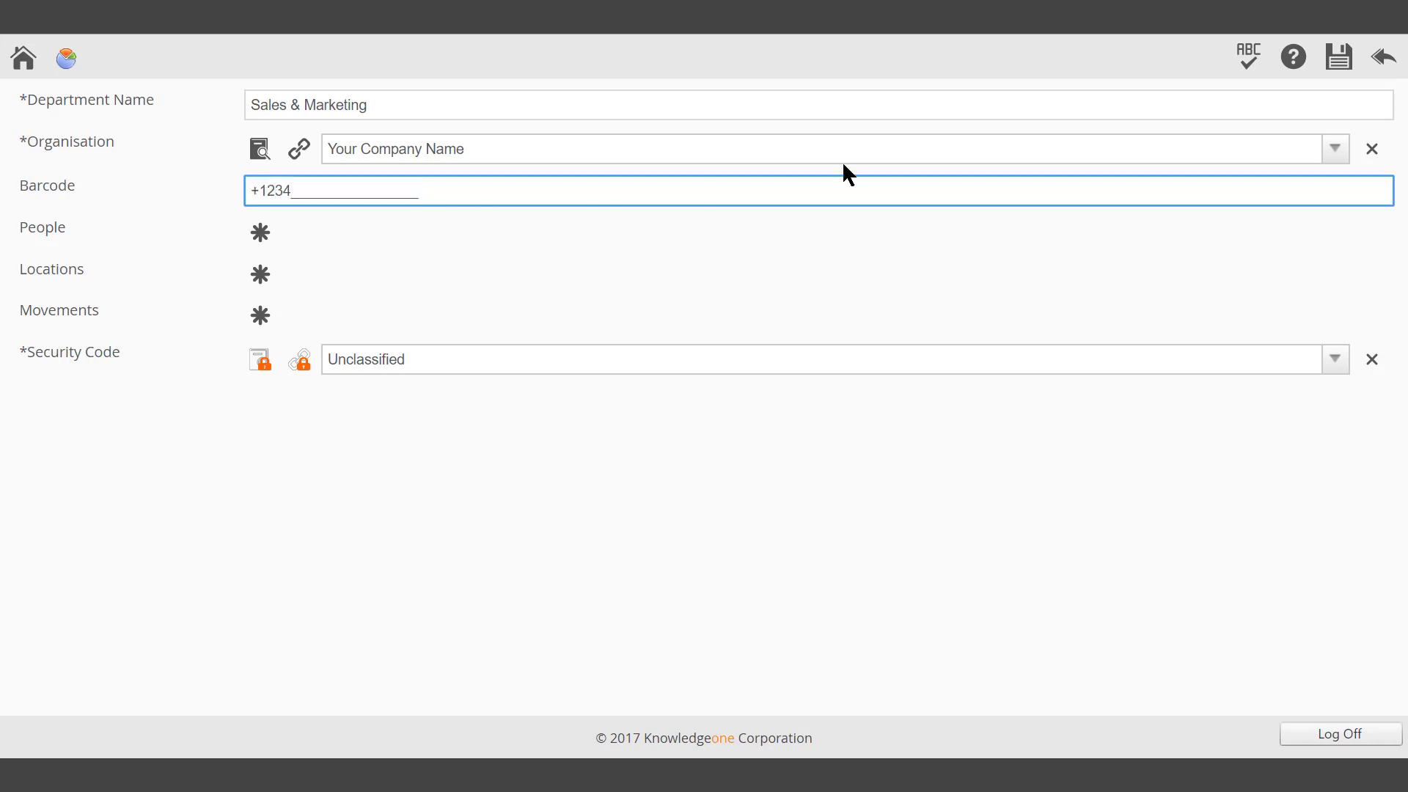
{"action": "left_click", "coordinate": [1339, 53]}
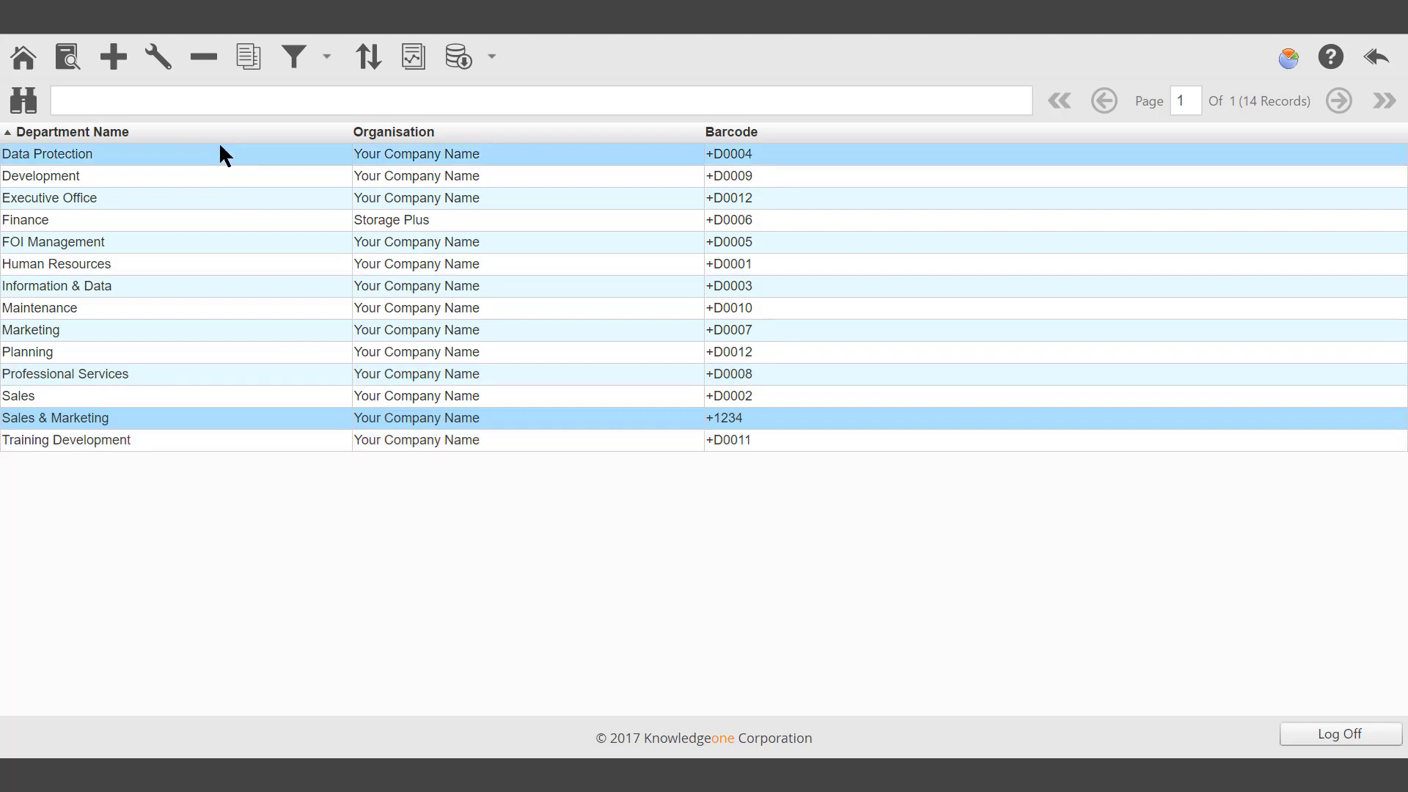
Rename the department to Sales & Marketing 2010, then clone it as Sales & Marketing 2011.
{"action": "left_click", "coordinate": [158, 58]}
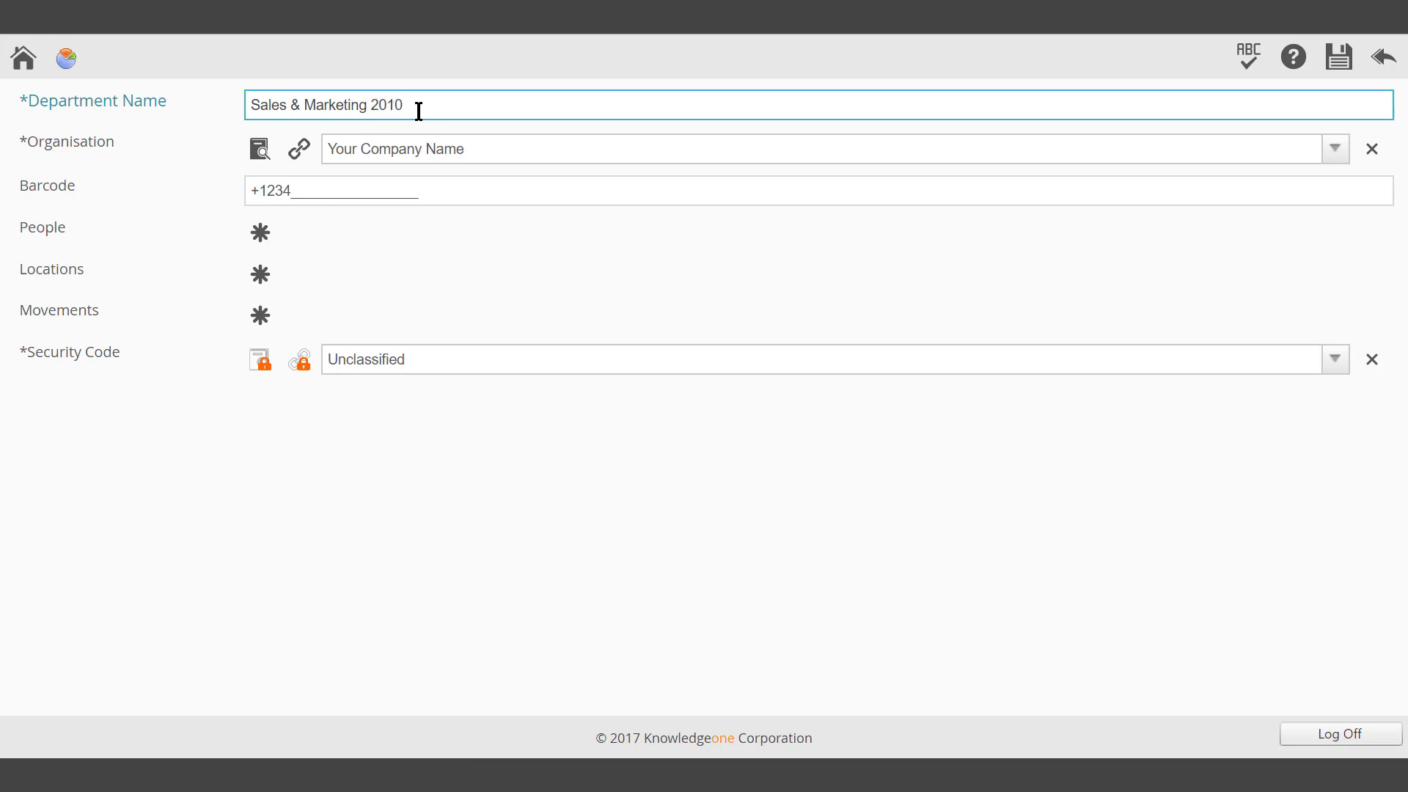
{"action": "left_click", "coordinate": [1338, 59]}
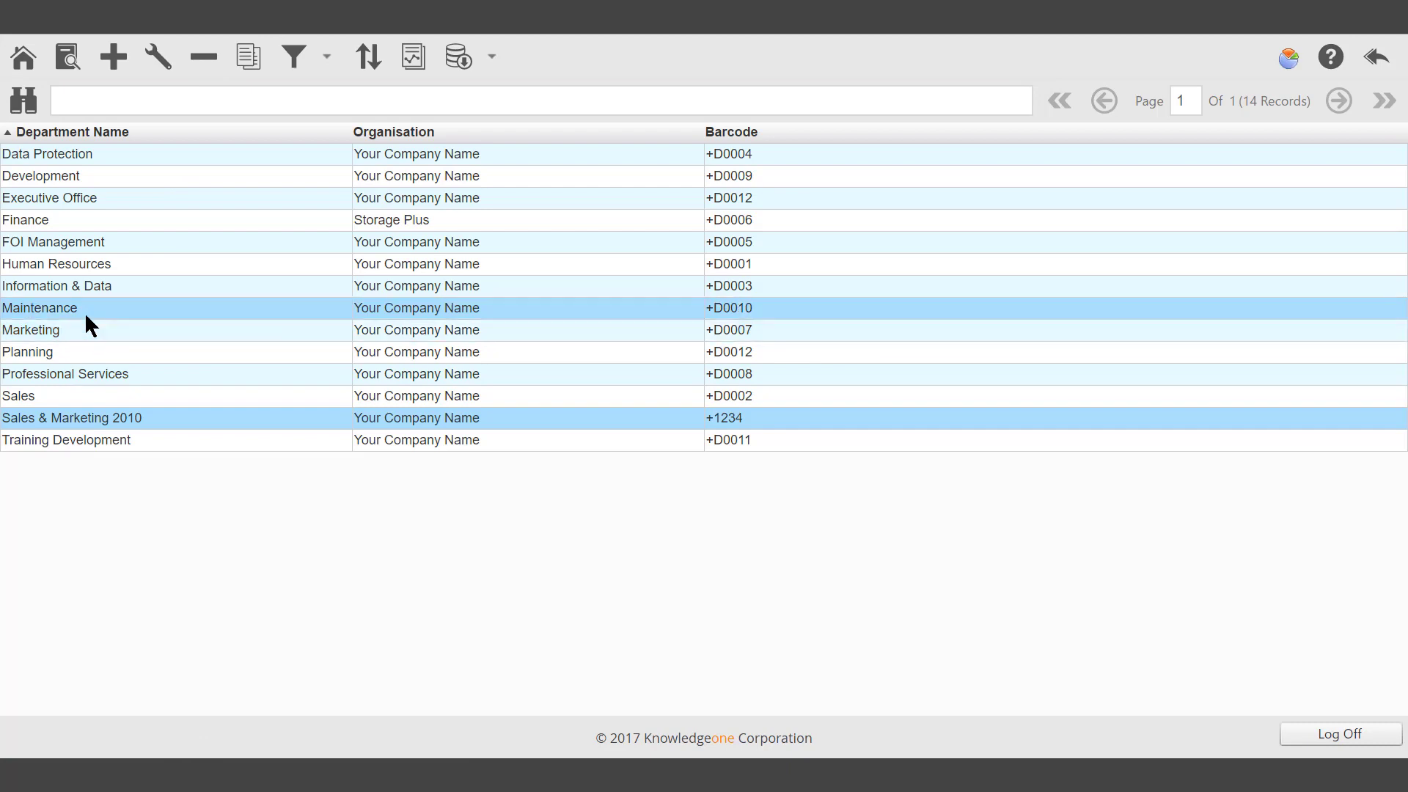
{"action": "left_click", "coordinate": [252, 59]}
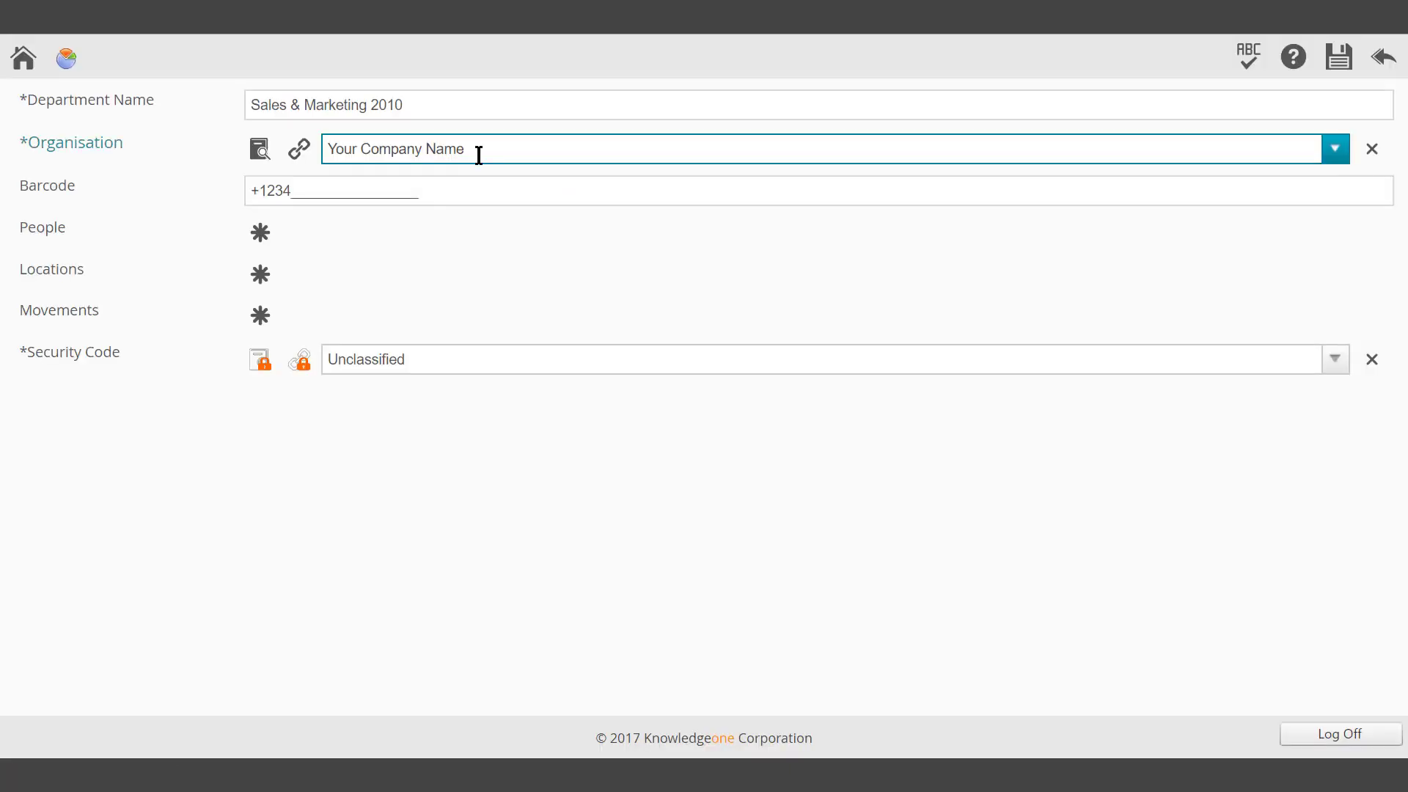
{"action": "key", "text": "BackSpace"}
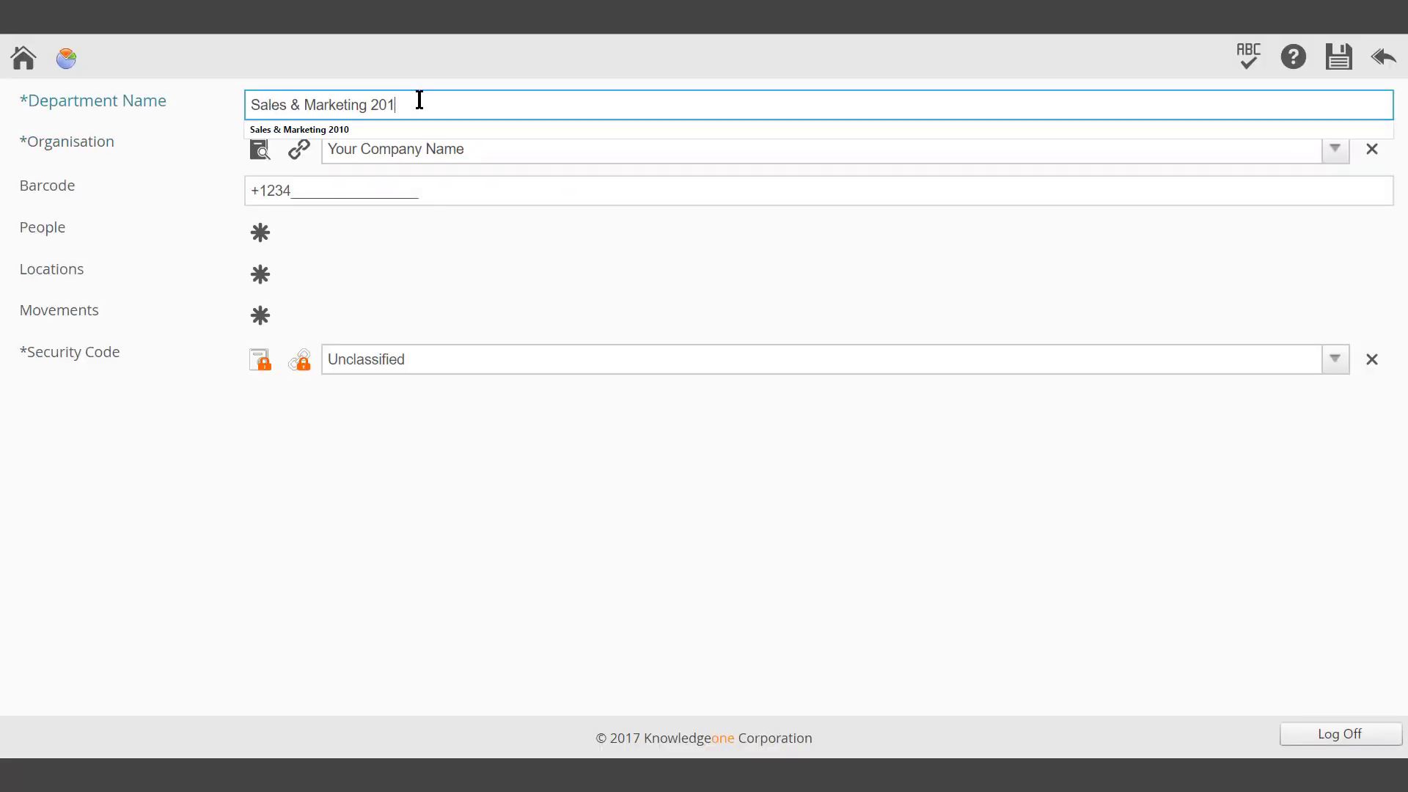
{"action": "type", "text": "1"}
{"action": "left_click", "coordinate": [1339, 57]}
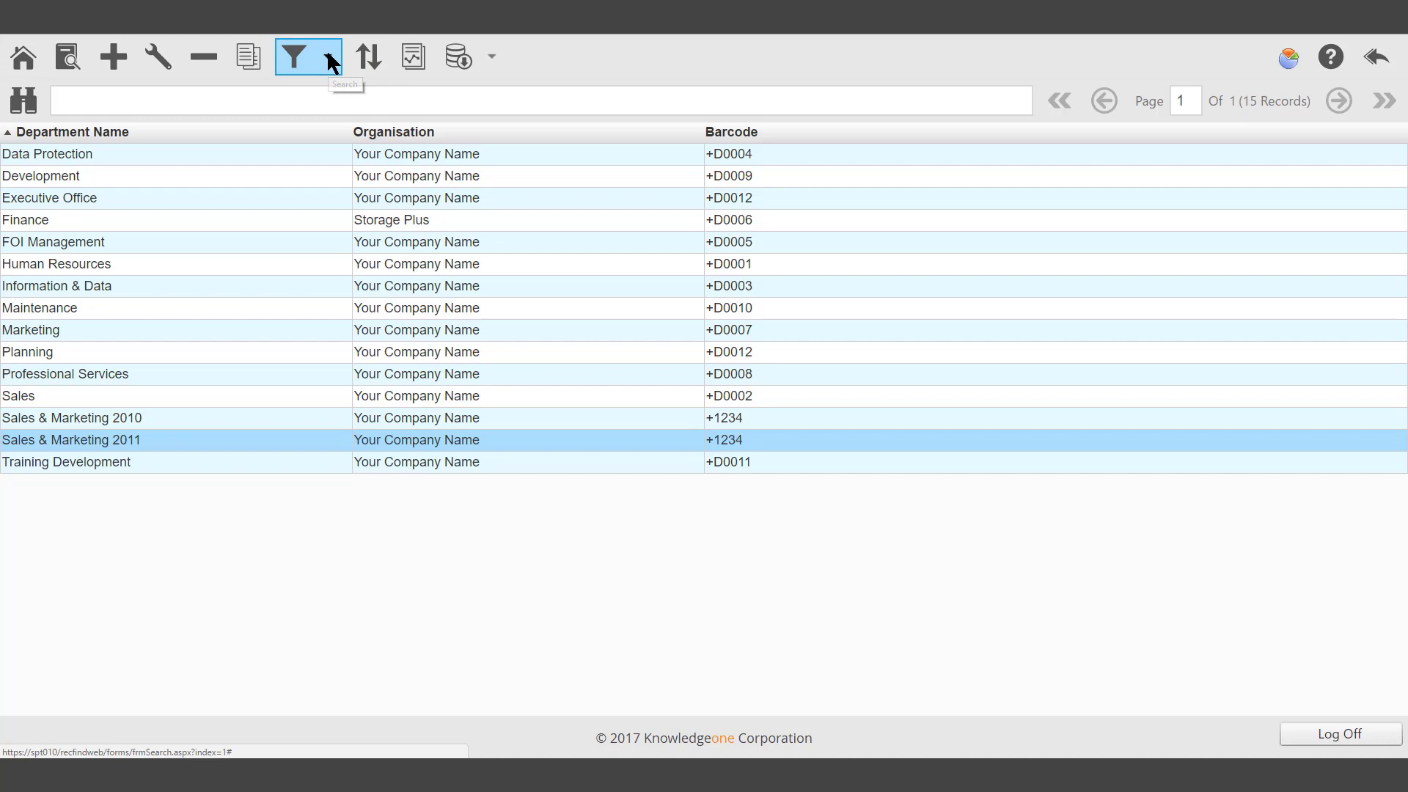
Glance at the Filter options, then leave the 15-department list for the main menu.
{"action": "left_click", "coordinate": [327, 59]}
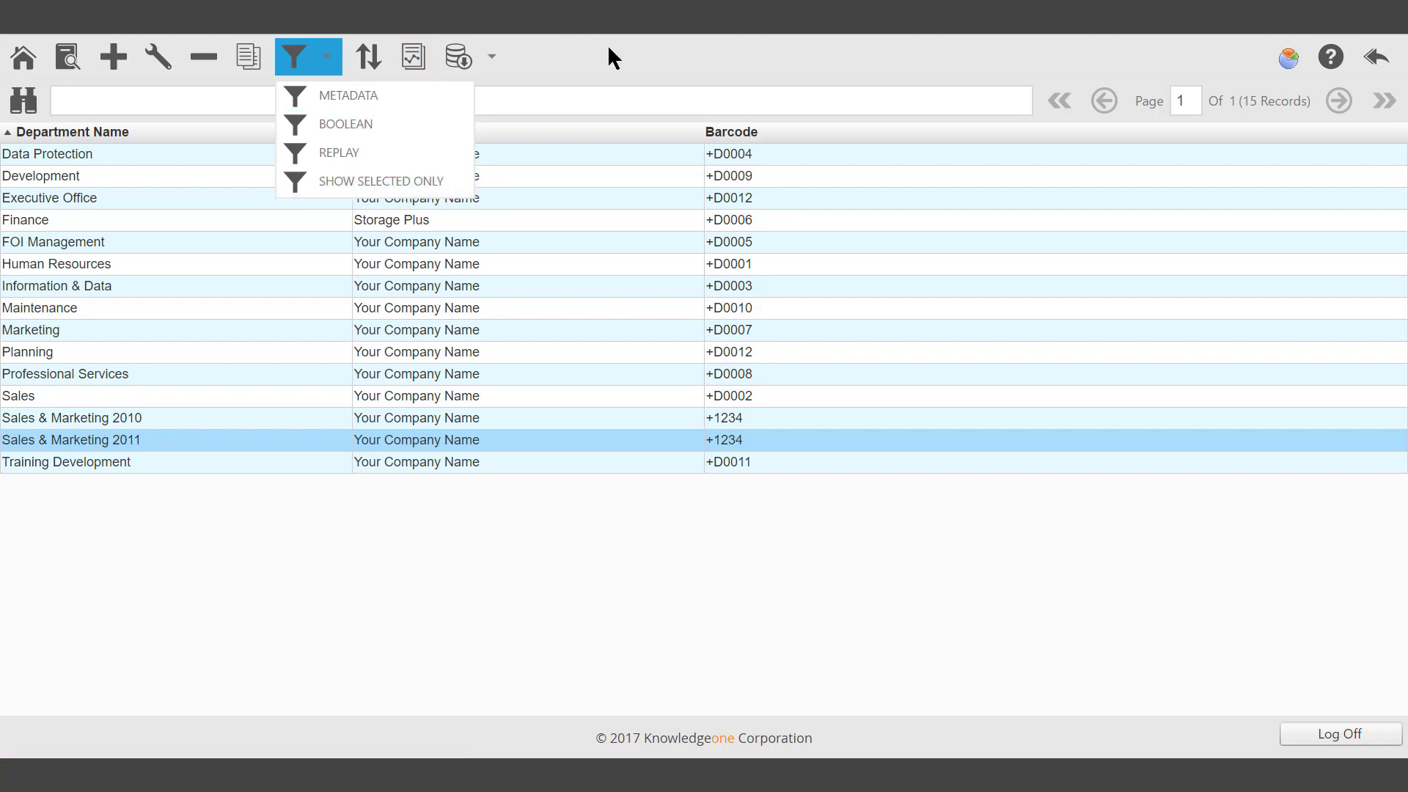
{"action": "left_click", "coordinate": [632, 60]}
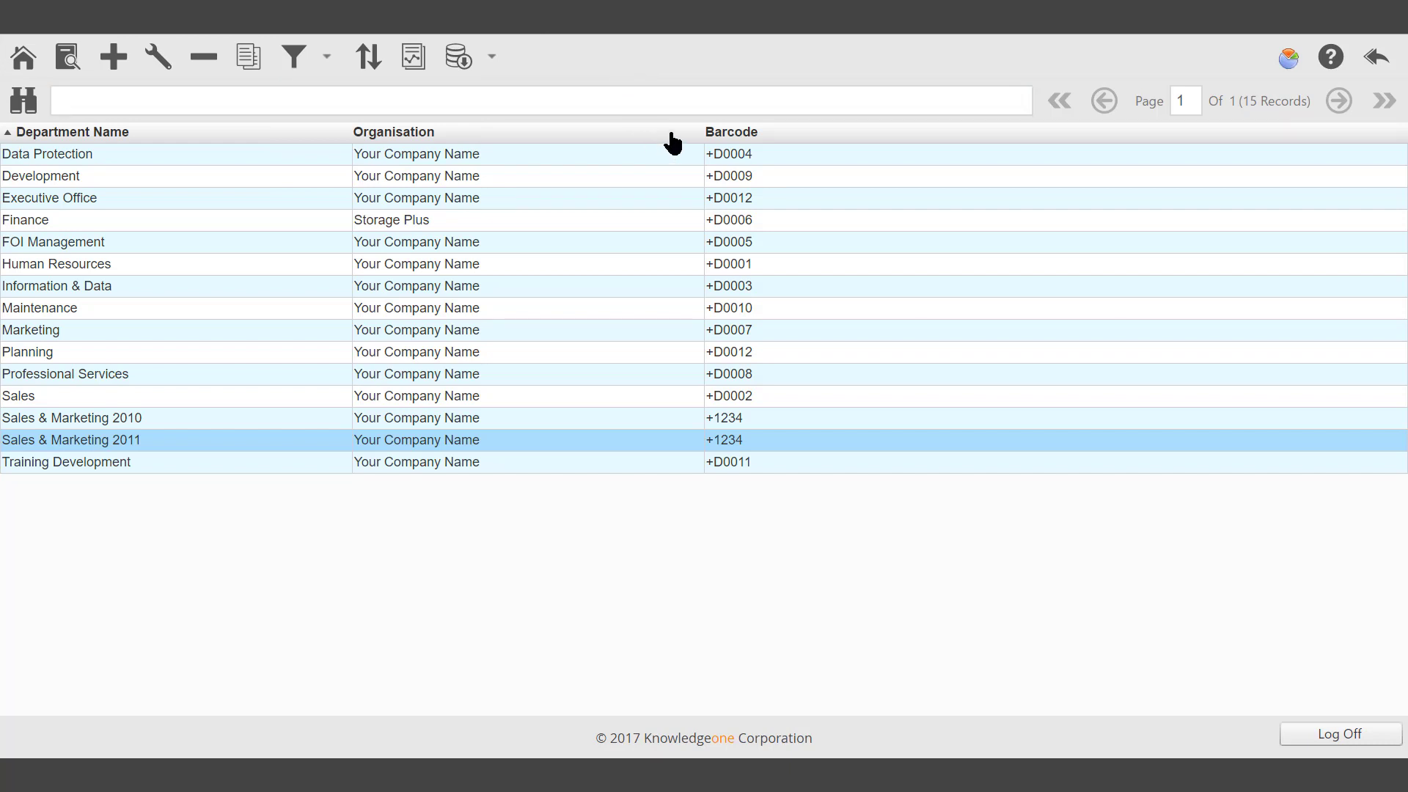
{"action": "left_click", "coordinate": [1375, 62]}
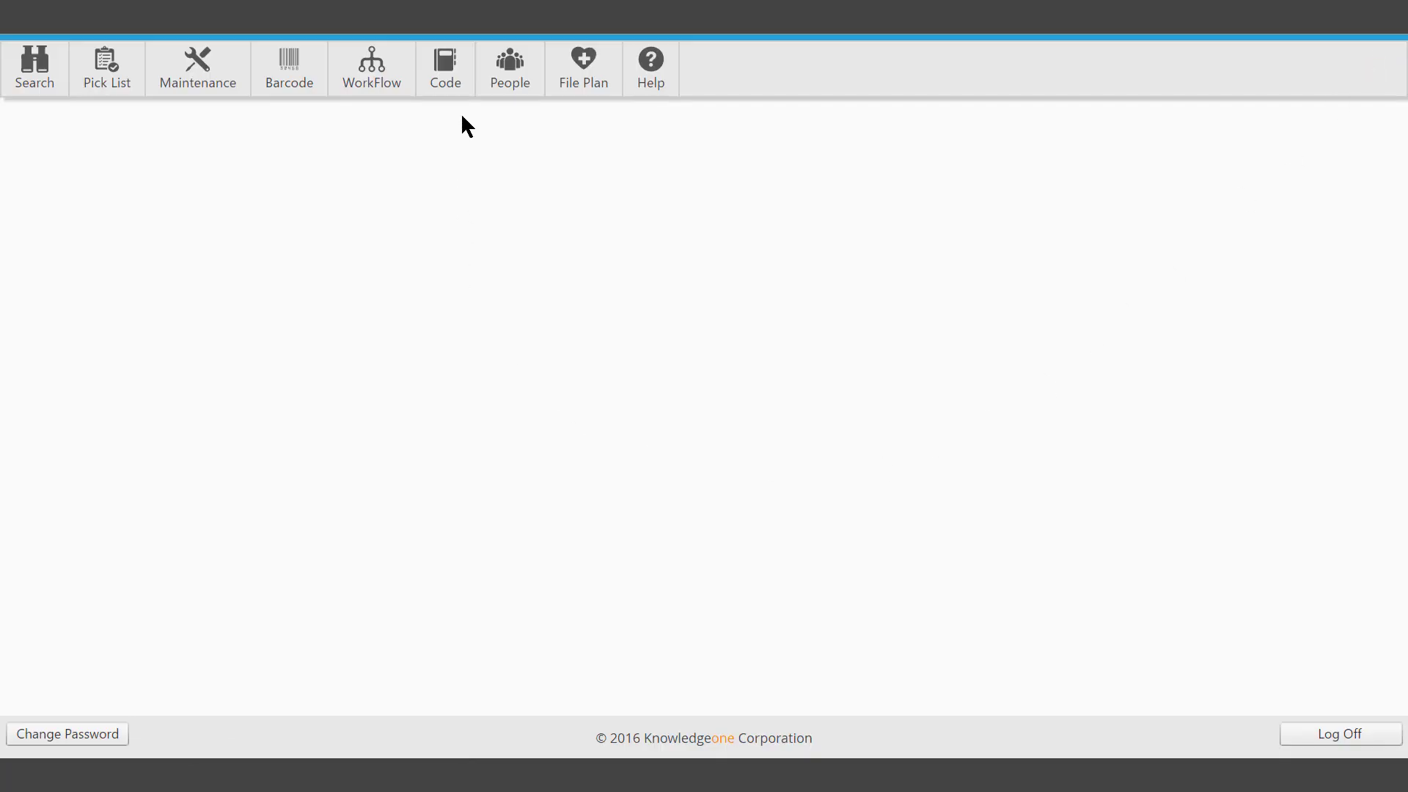
{"action": "left_click", "coordinate": [450, 85]}
{"action": "mouse_move", "coordinate": [452, 145]}
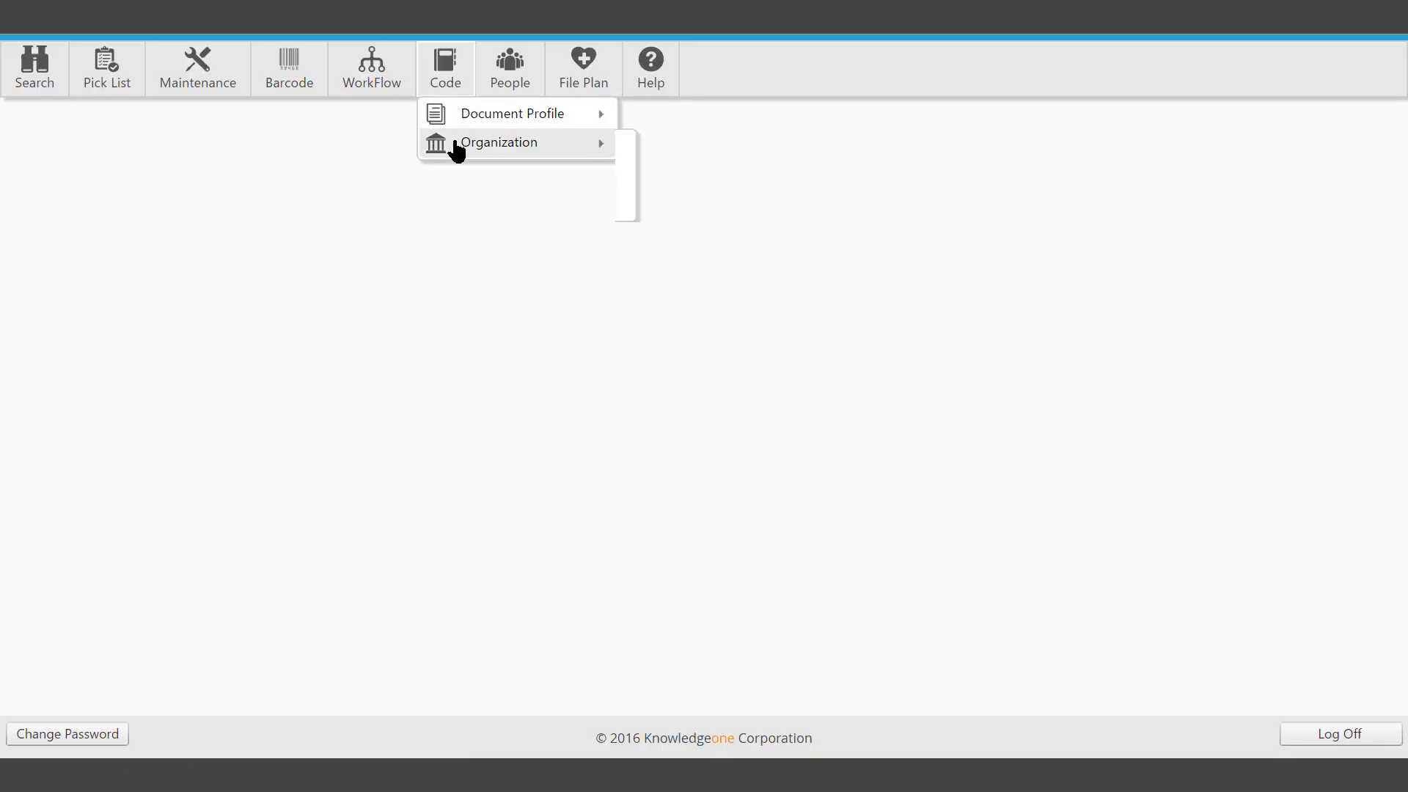
{"action": "left_click", "coordinate": [693, 180]}
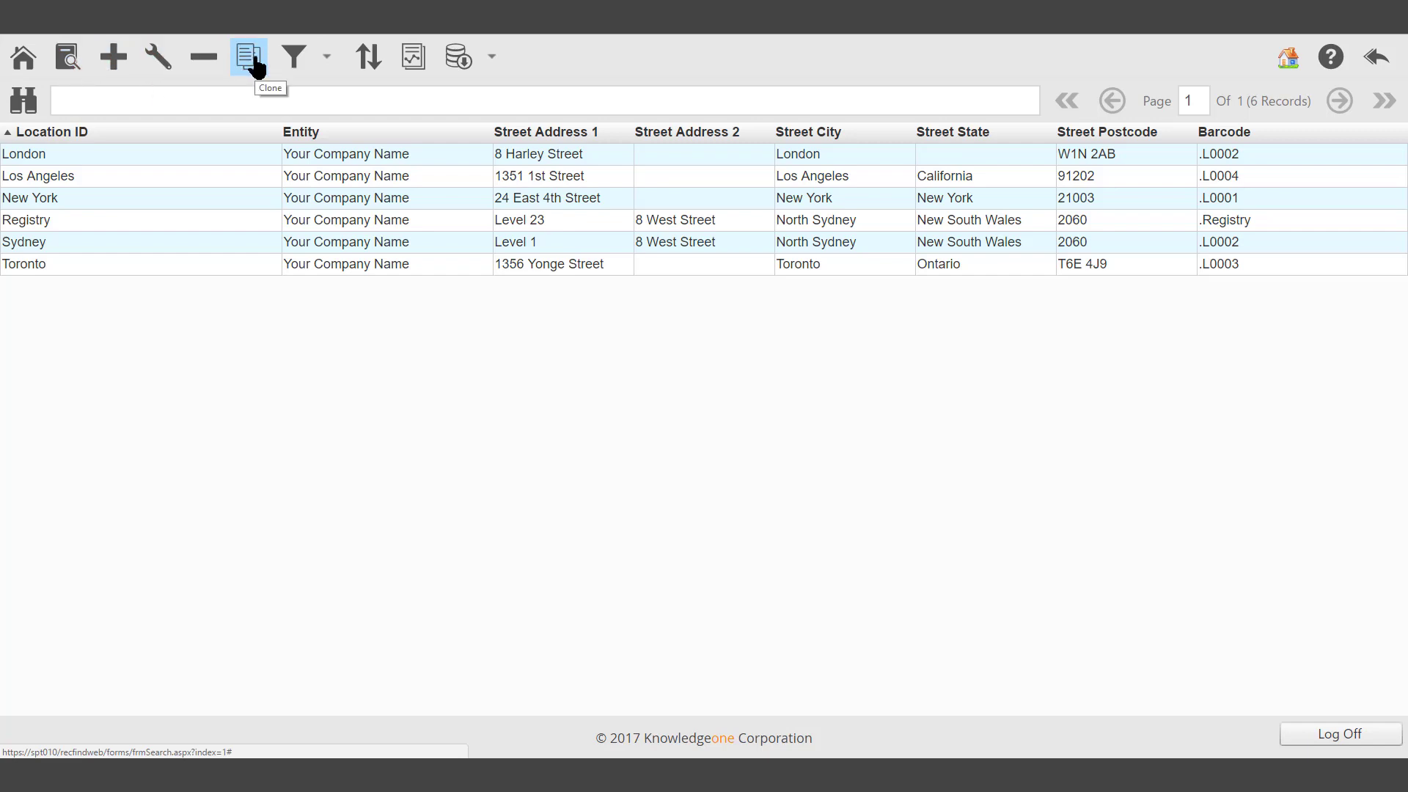
{"action": "left_click", "coordinate": [326, 66]}
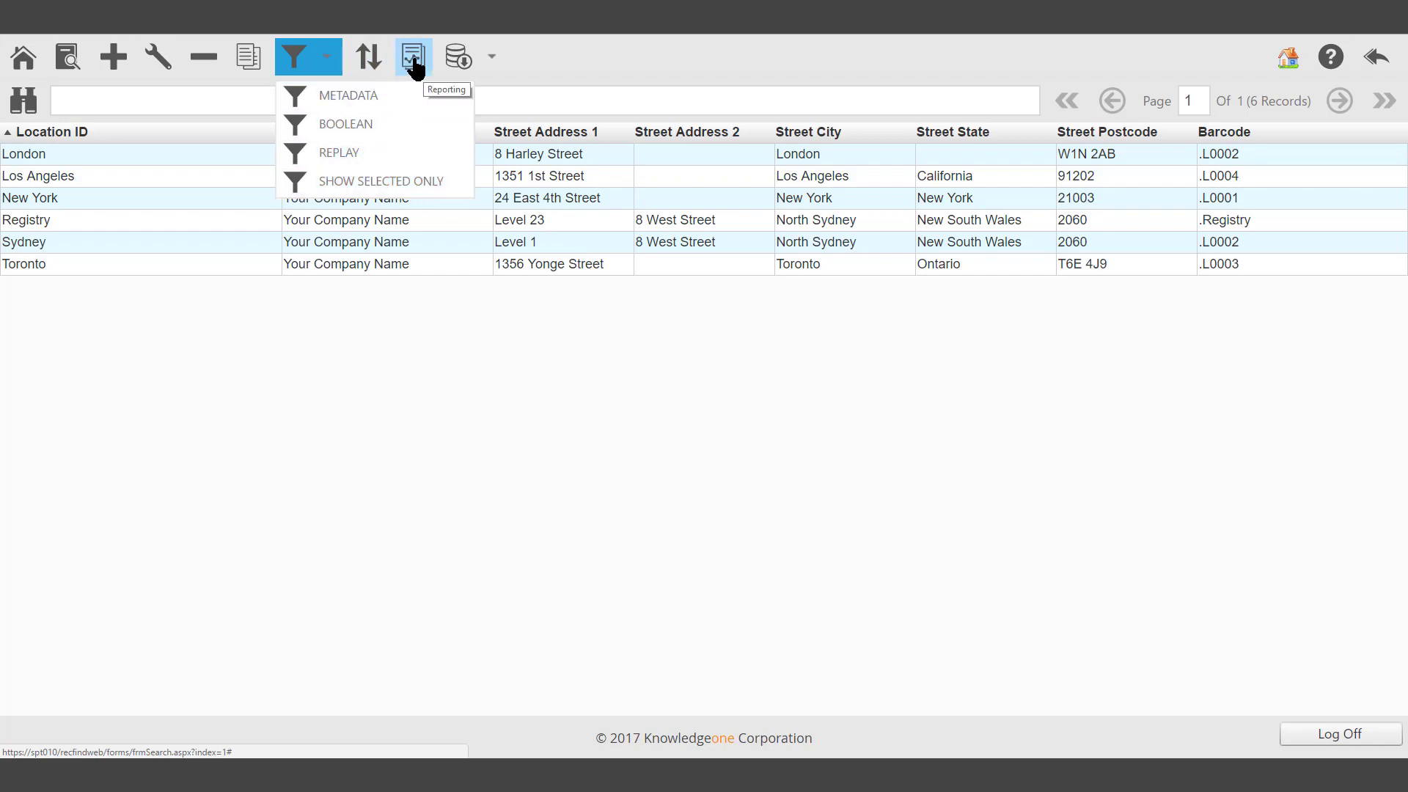
{"action": "left_click", "coordinate": [490, 60]}
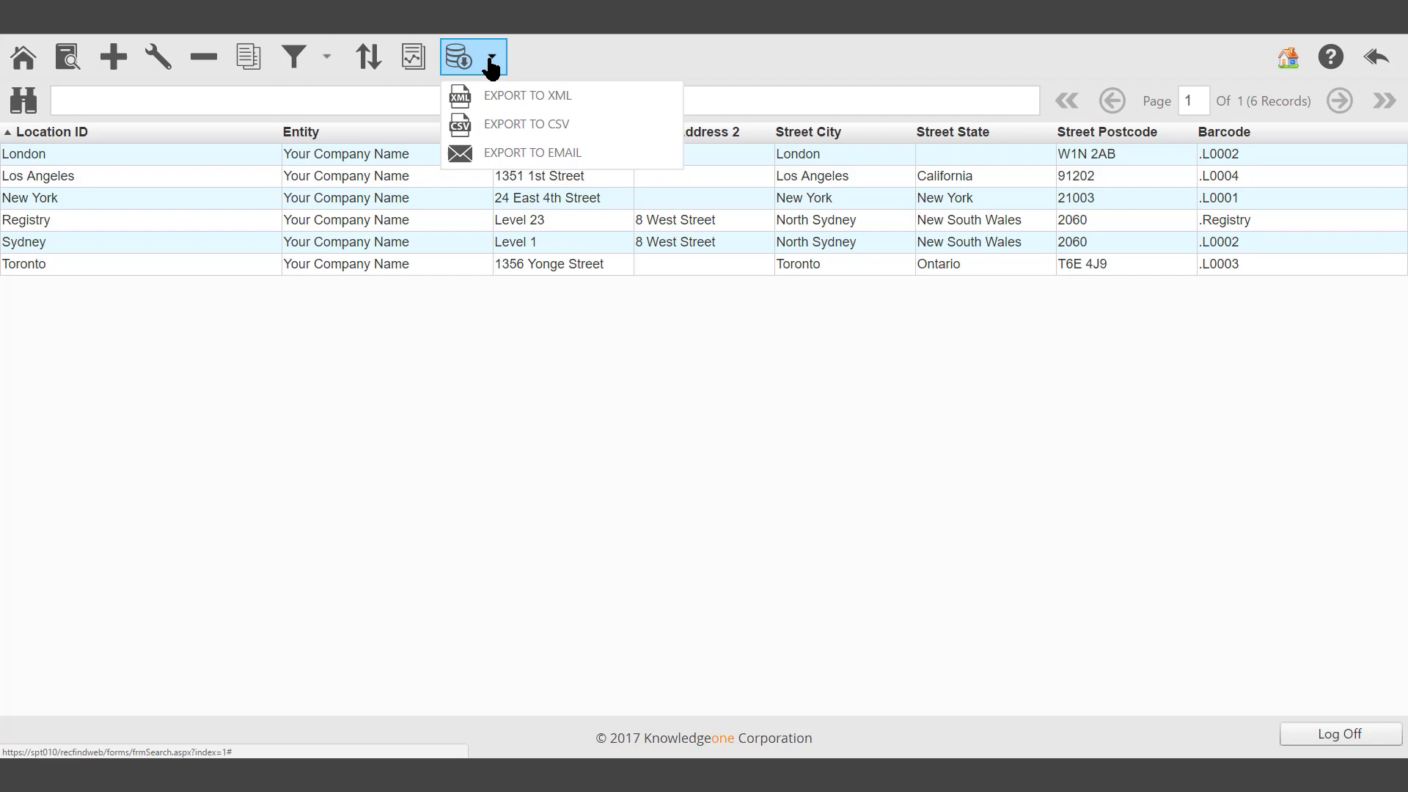
{"action": "left_click", "coordinate": [152, 97]}
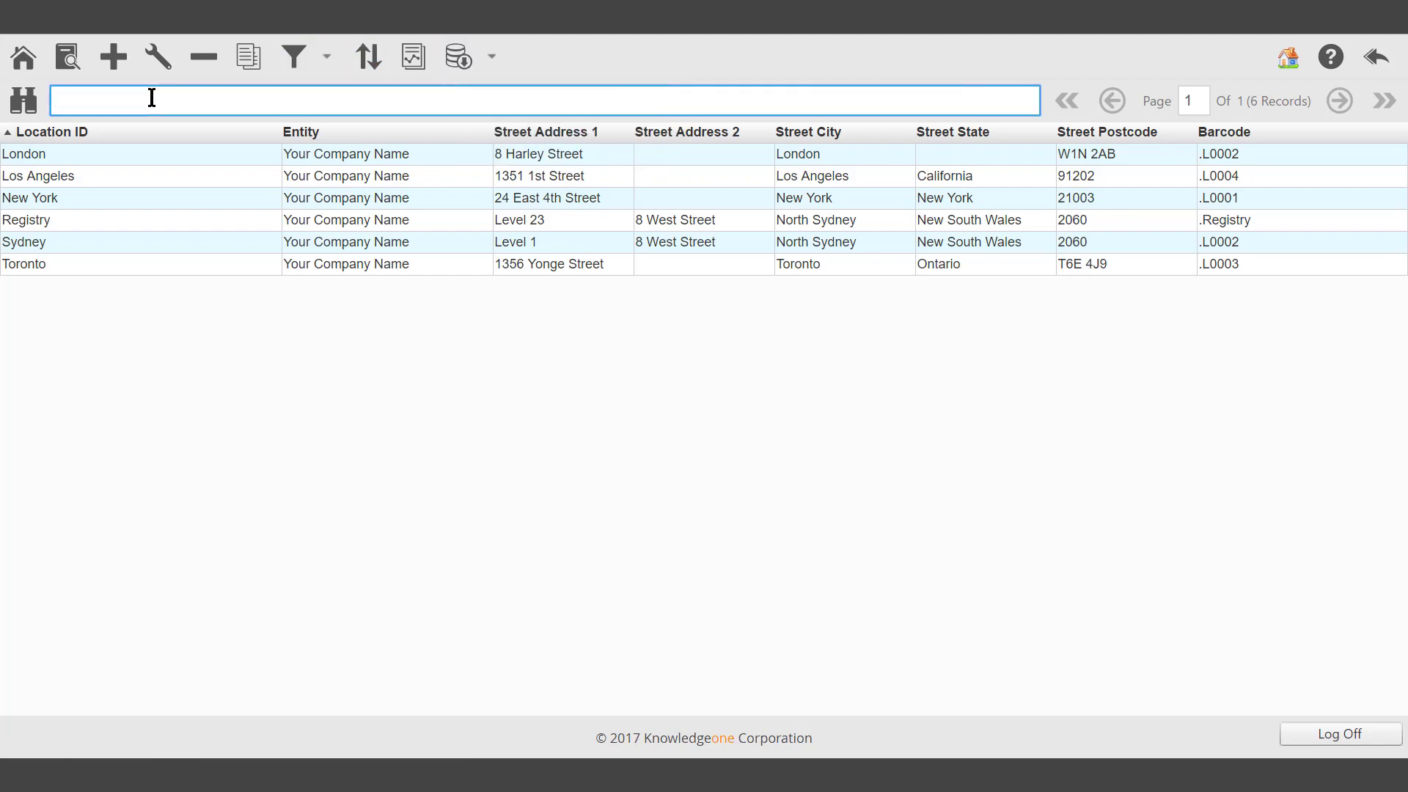
Add a new location 'New Capital City Office', spell-checking 'Caoitl' into 'Capital'.
{"action": "left_click", "coordinate": [113, 56]}
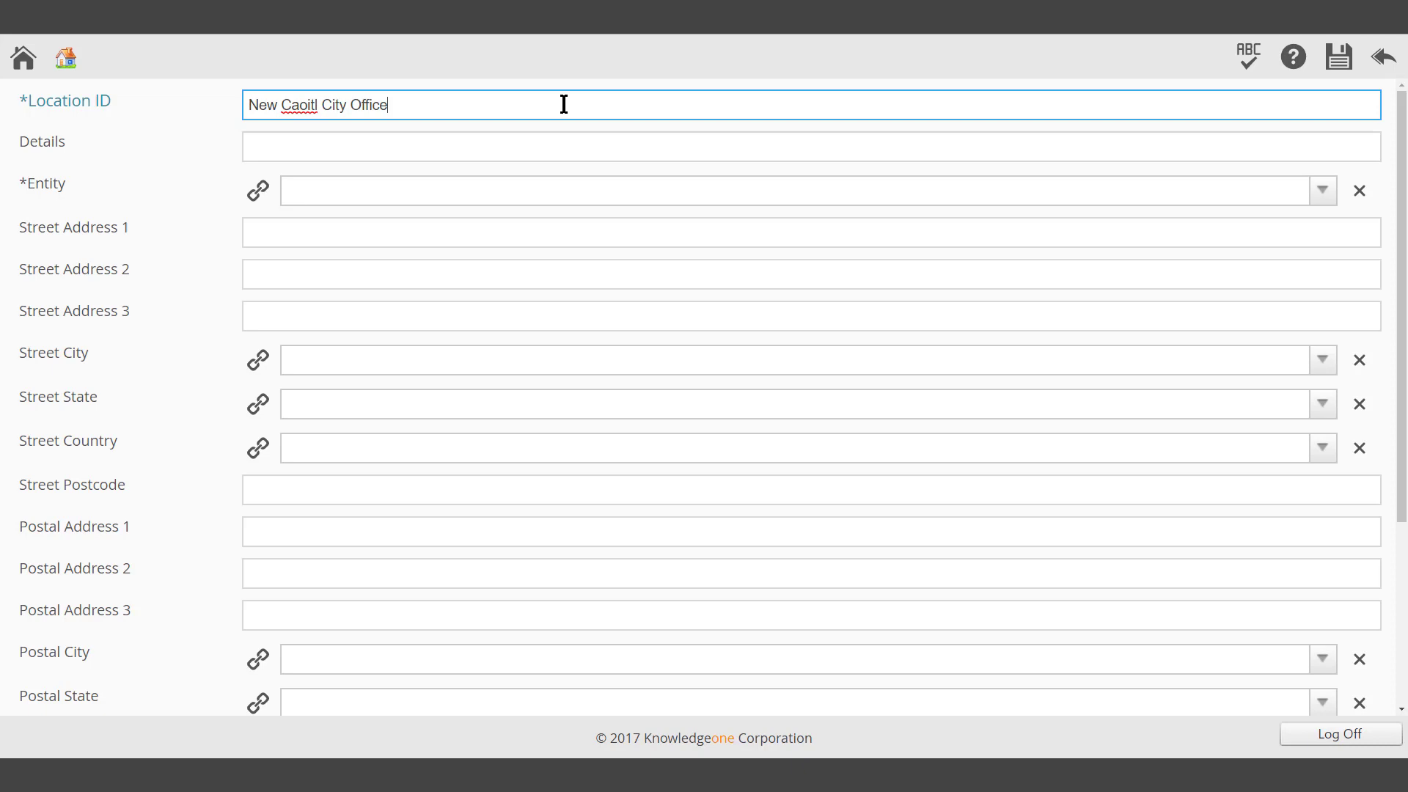
{"action": "left_click", "coordinate": [1247, 55]}
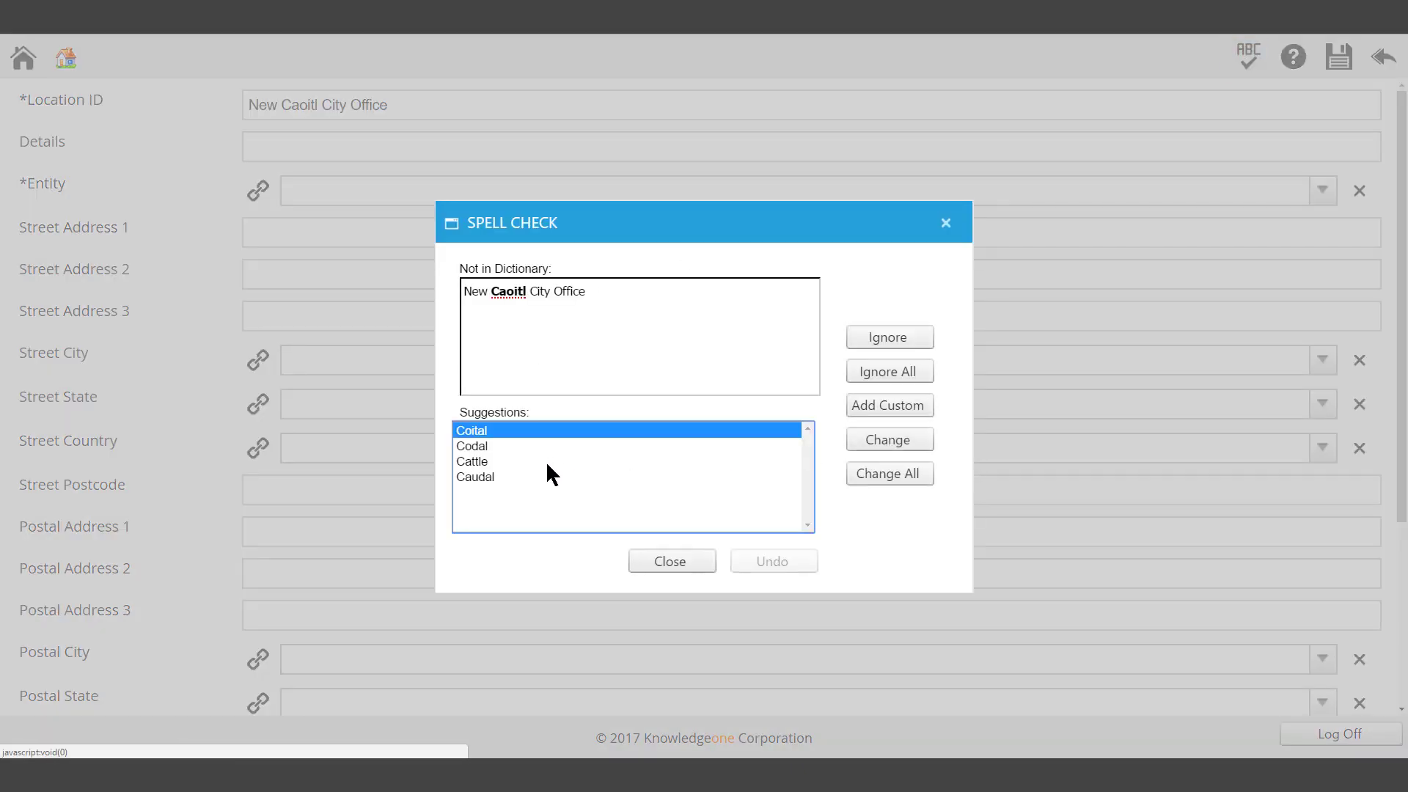
{"action": "left_click", "coordinate": [526, 292]}
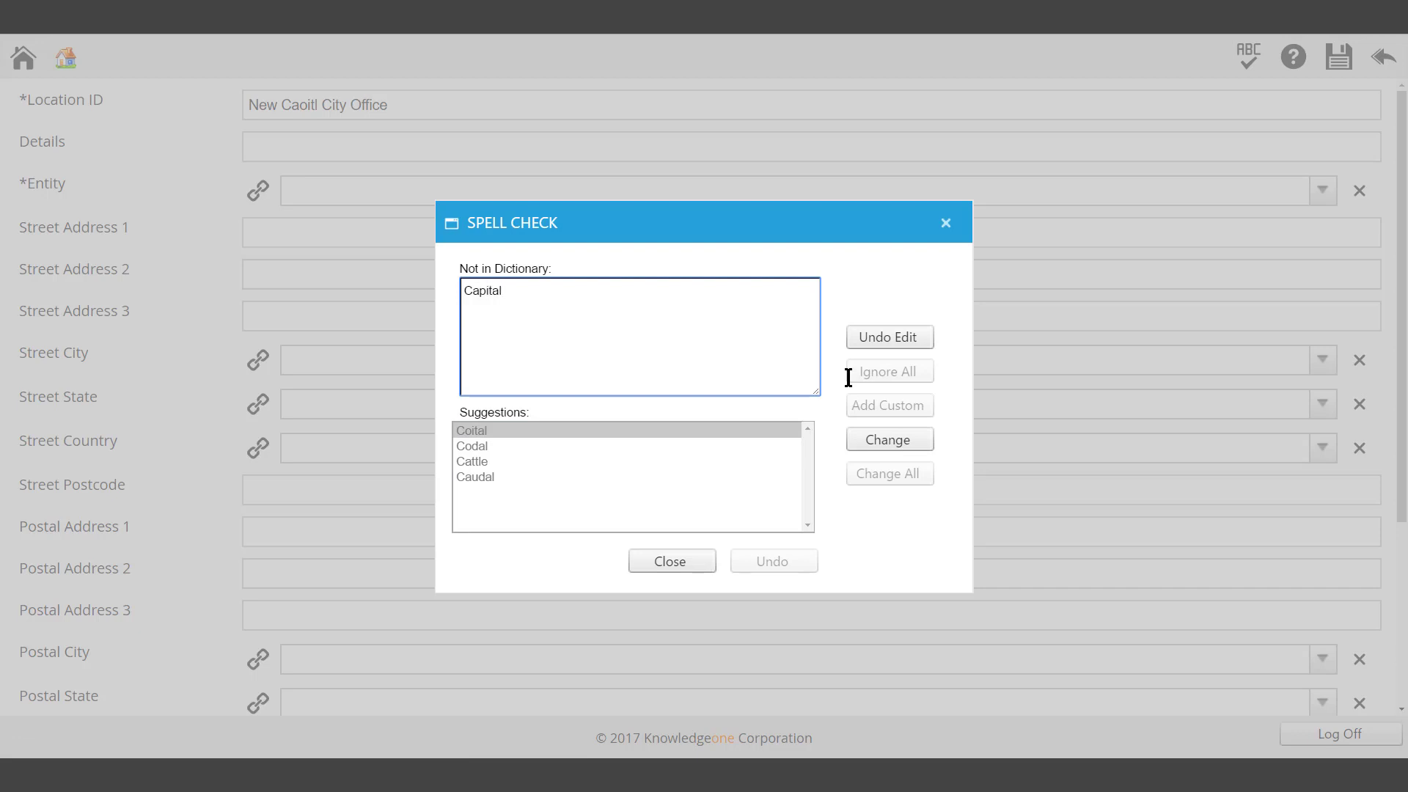
{"action": "left_click", "coordinate": [877, 441]}
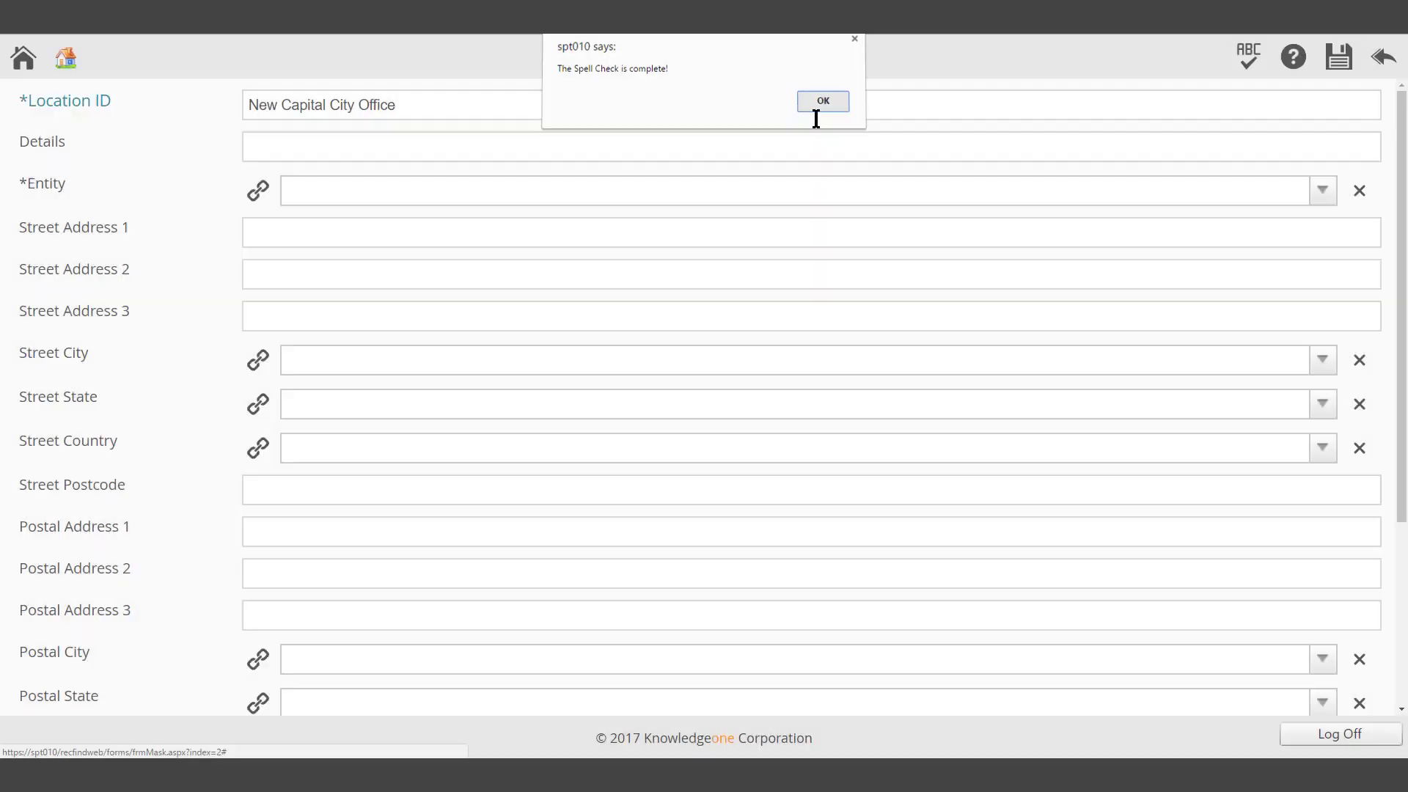
Assign the new location to Your Company Name, give it barcode 2356, and save it.
{"action": "left_click", "coordinate": [816, 107]}
{"action": "left_click", "coordinate": [337, 189]}
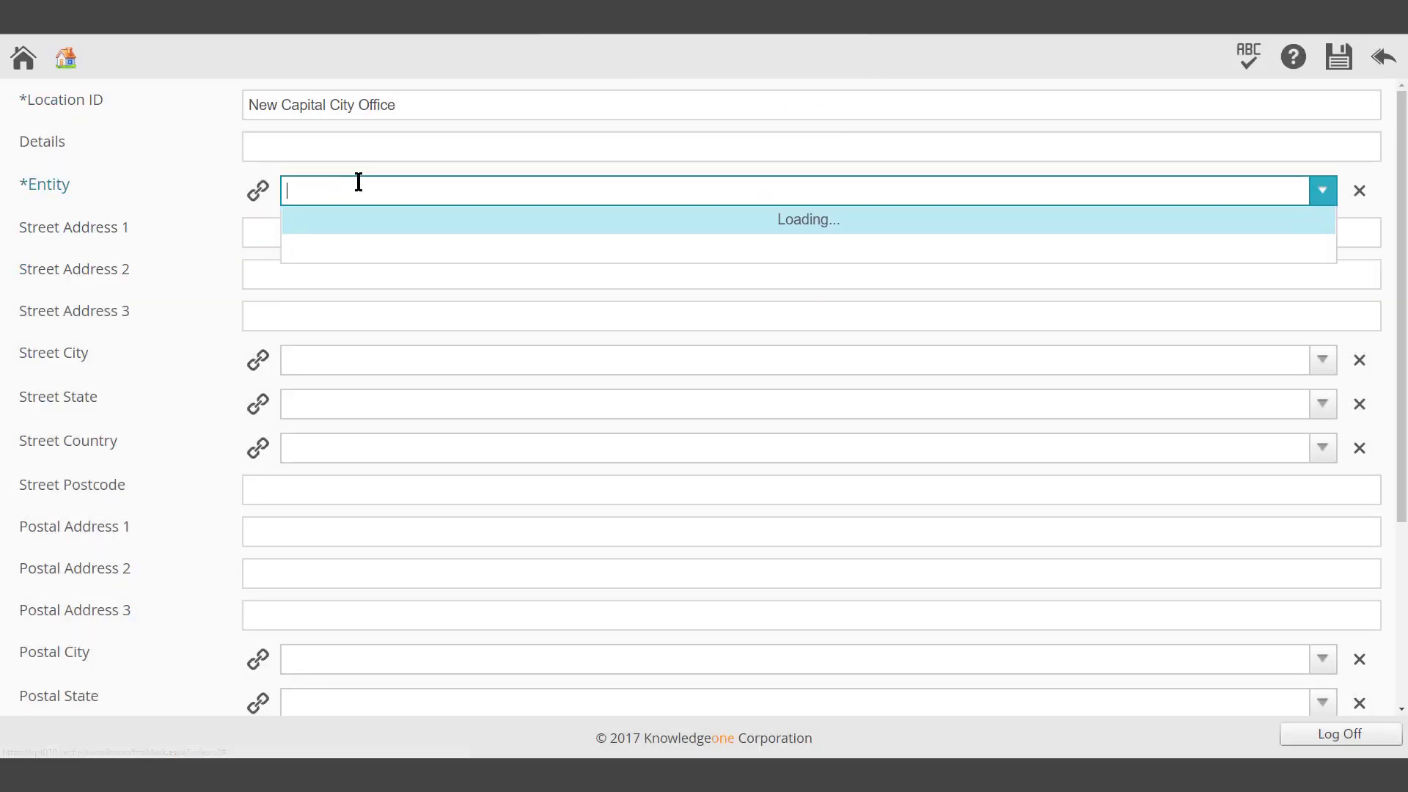
{"action": "left_click", "coordinate": [373, 246]}
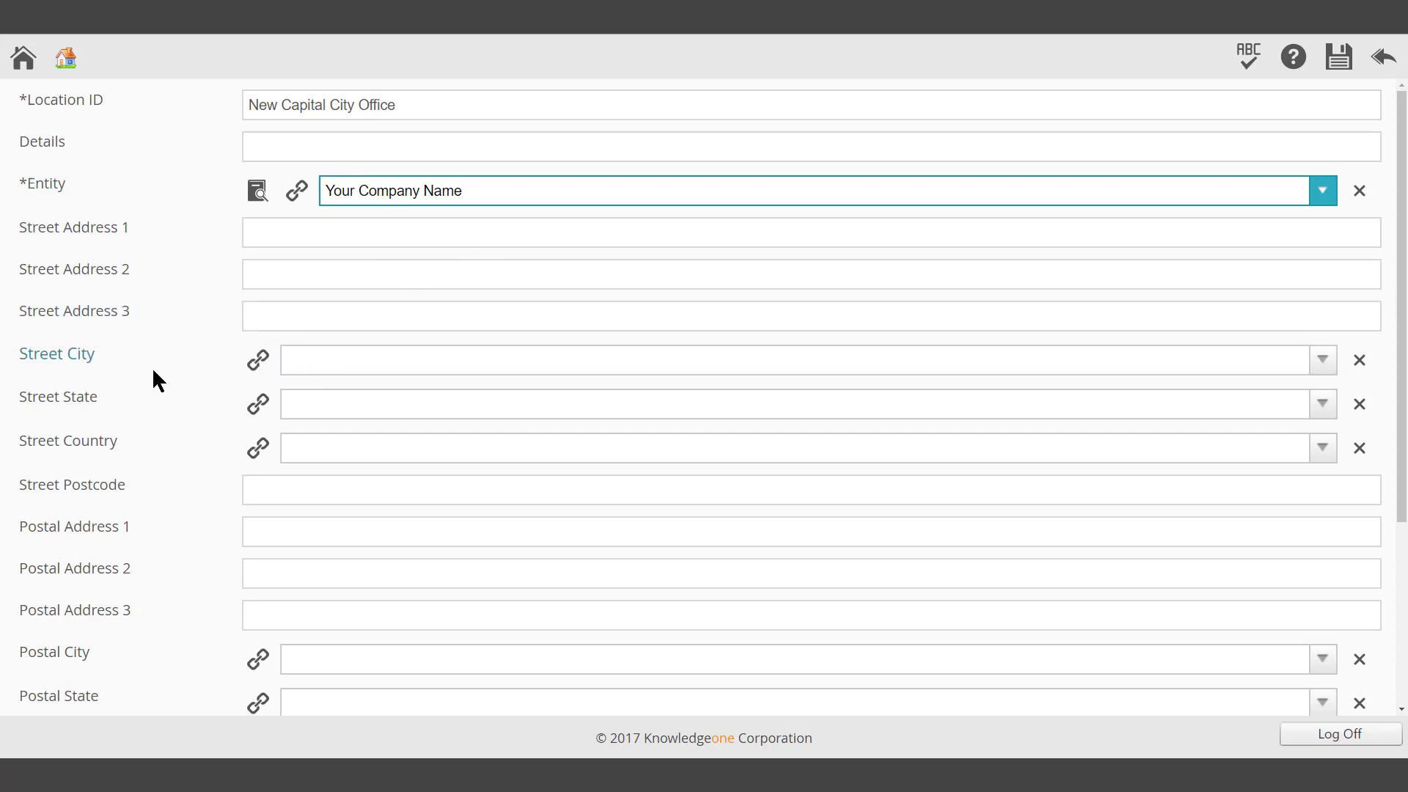
{"action": "scroll", "coordinate": [154, 363], "scroll_direction": "down", "scroll_amount": 2}
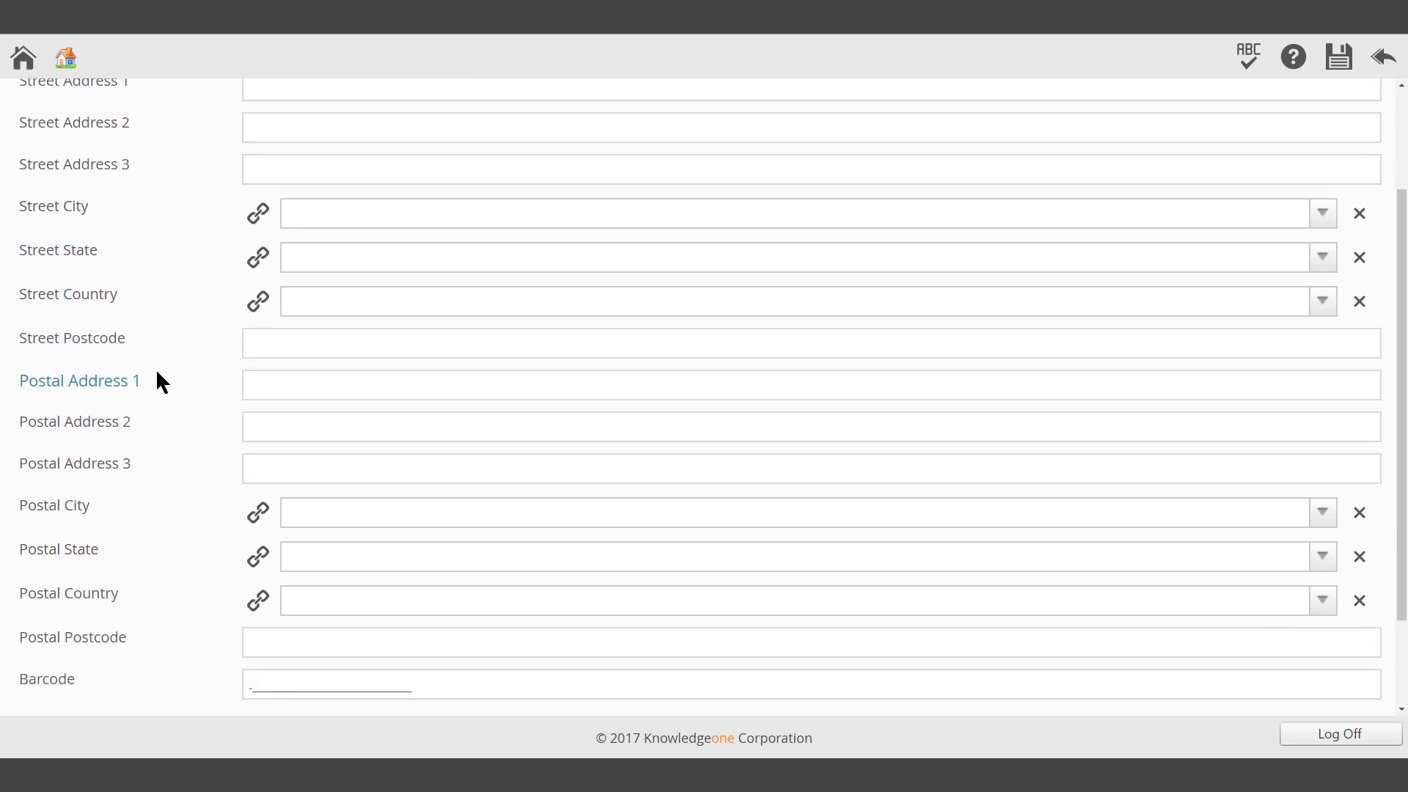
{"action": "left_click", "coordinate": [278, 676]}
{"action": "left_click", "coordinate": [327, 640]}
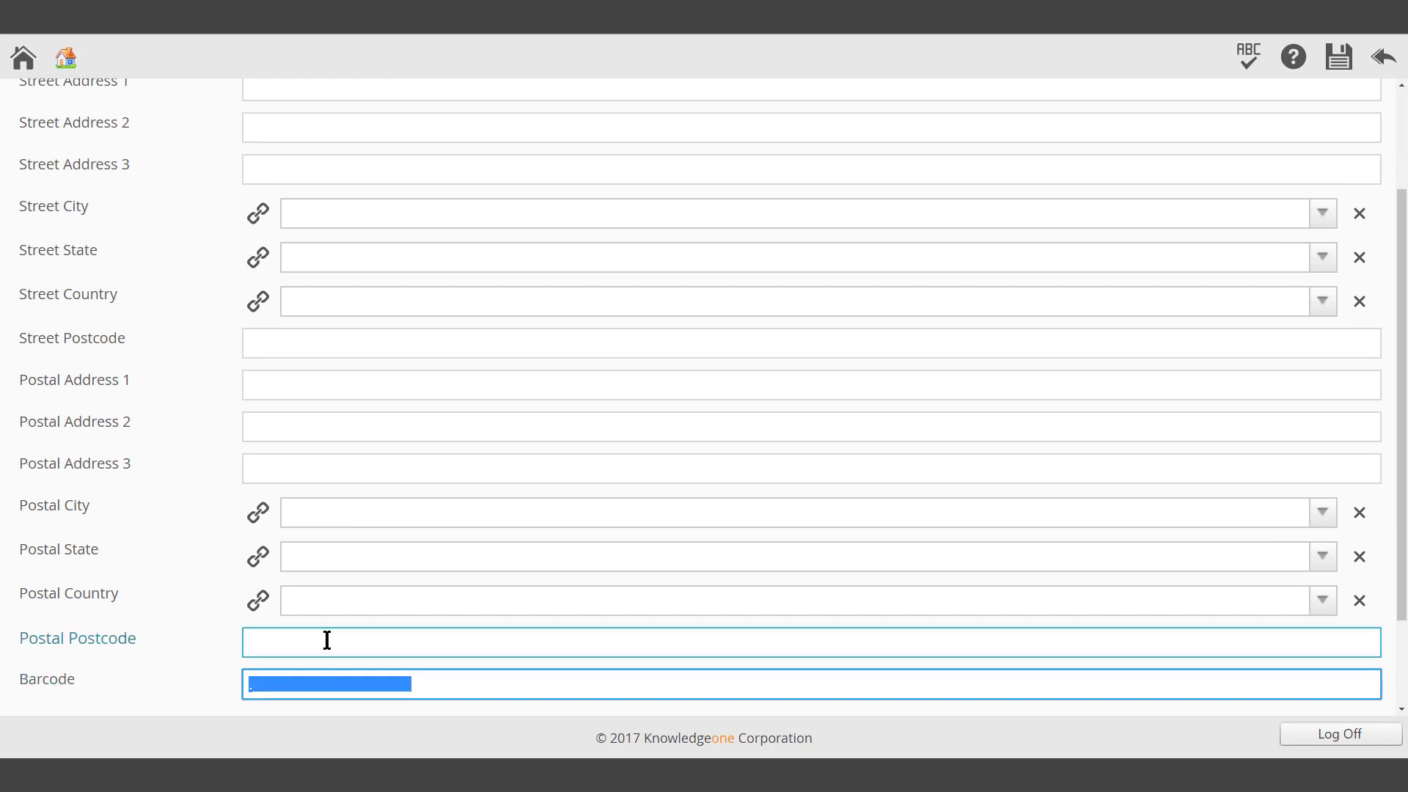
{"action": "type", "text": "2356"}
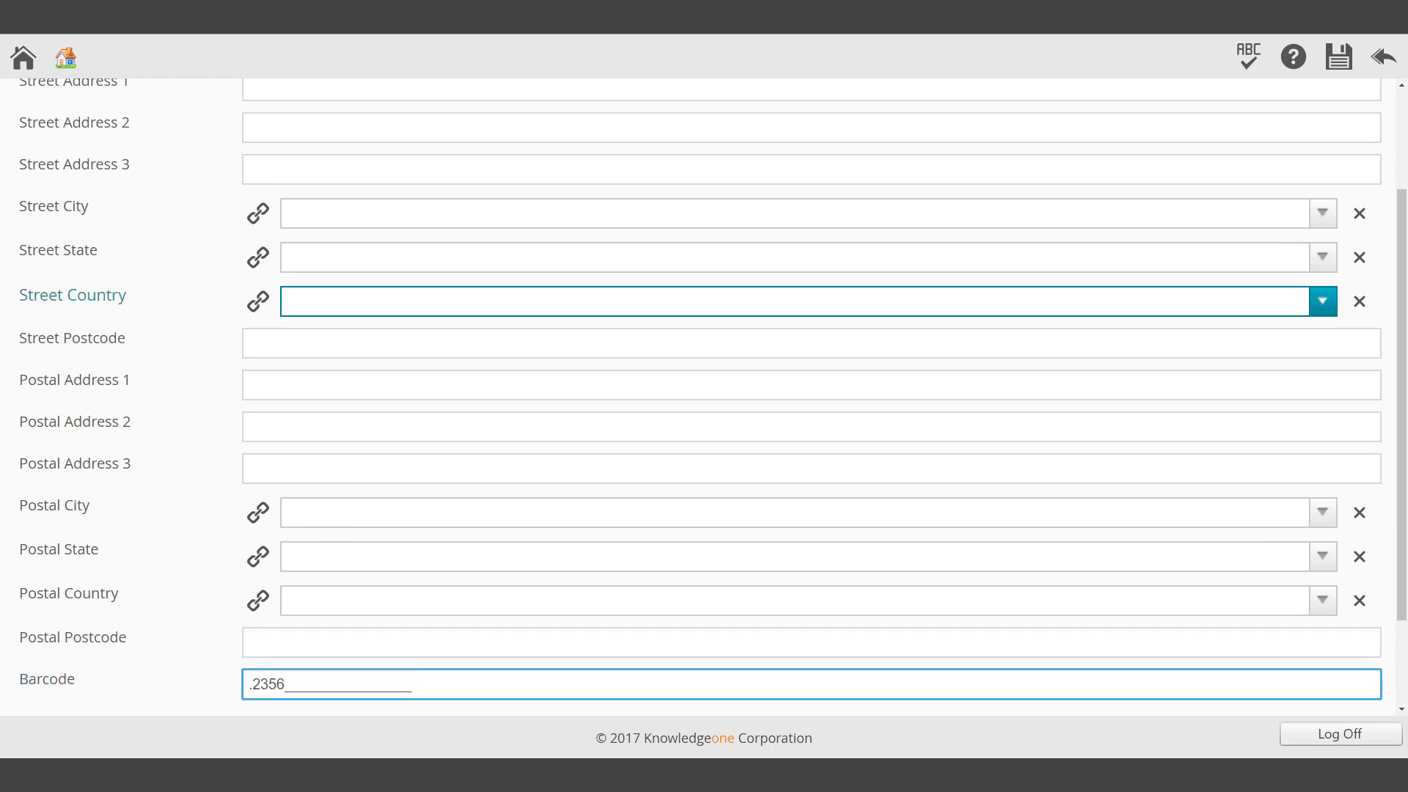
{"action": "left_click", "coordinate": [1338, 56]}
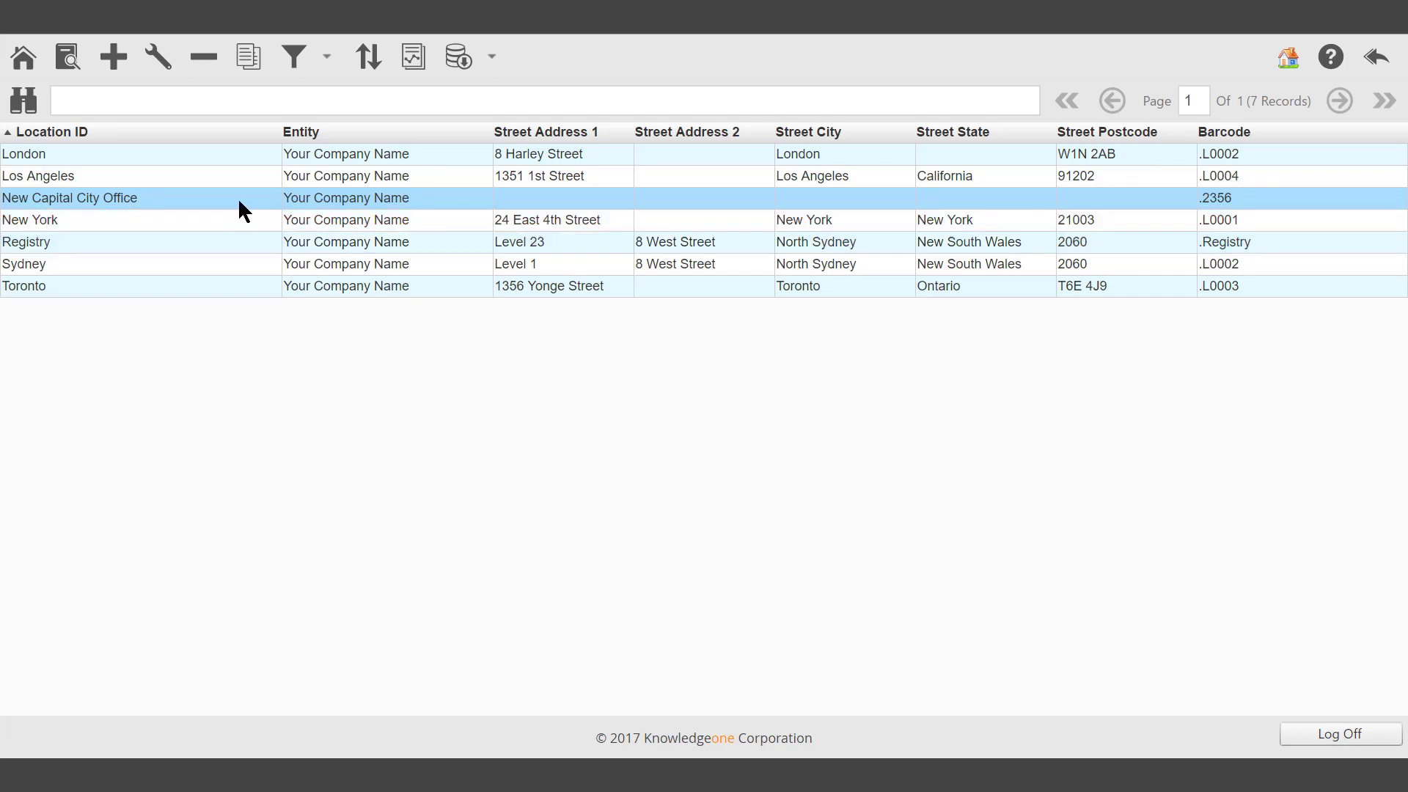
Shorten the location ID from New Capital City Office to New Capital City and save.
{"action": "left_click", "coordinate": [161, 60]}
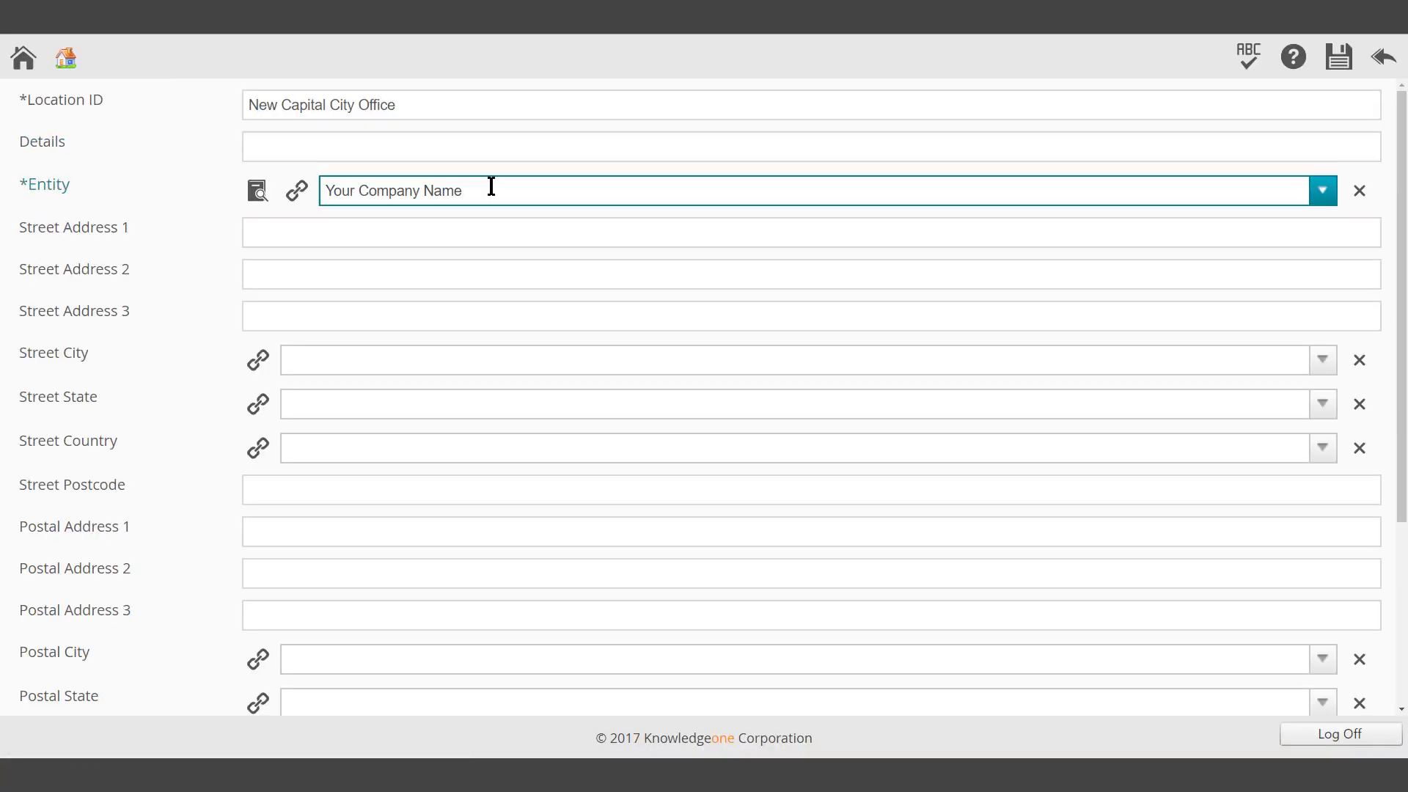
{"action": "left_click", "coordinate": [419, 106]}
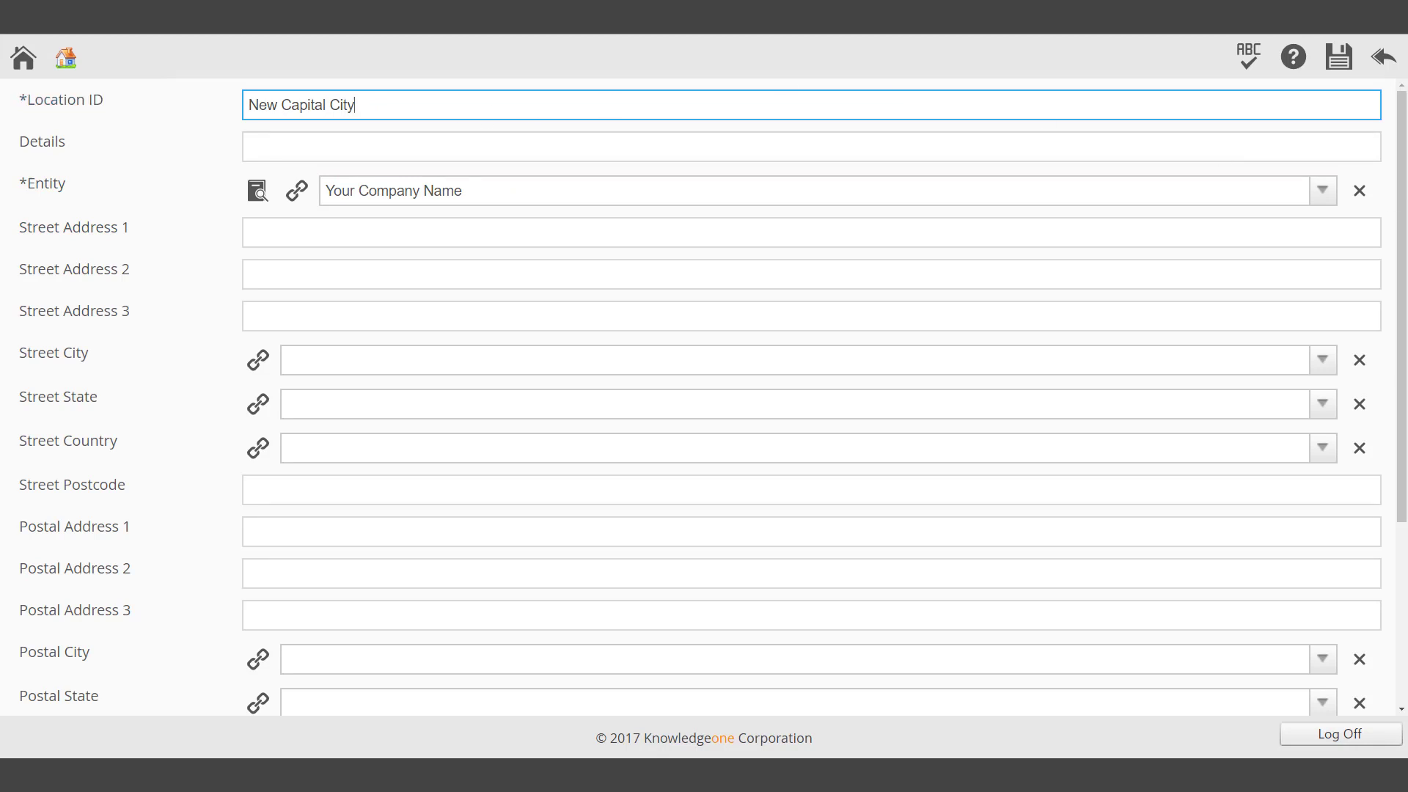
{"action": "left_click", "coordinate": [1339, 57]}
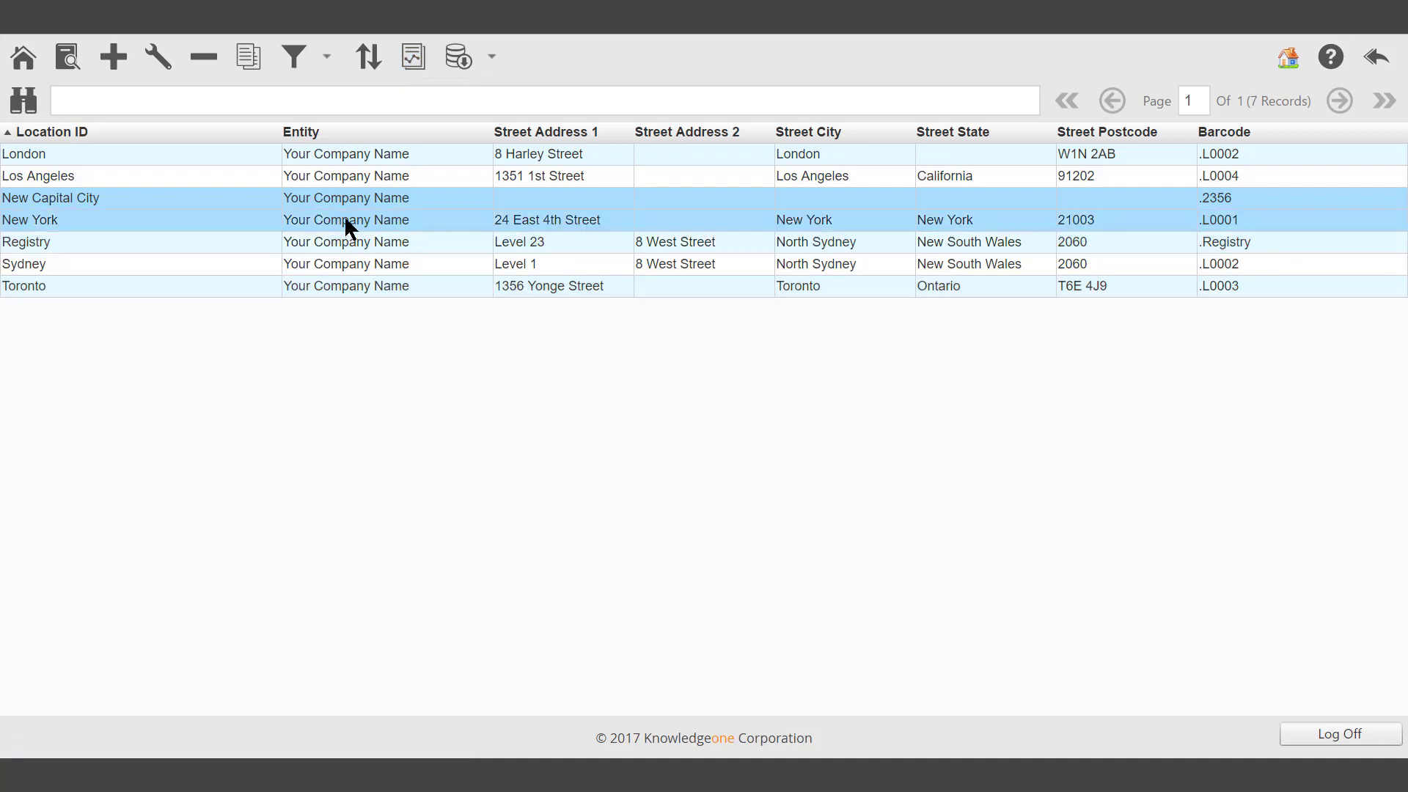
Select every location except Registry, including New Capital City, London and Los Angeles.
{"action": "left_click_drag", "start_coordinate": [346, 220], "coordinate": [346, 287]}
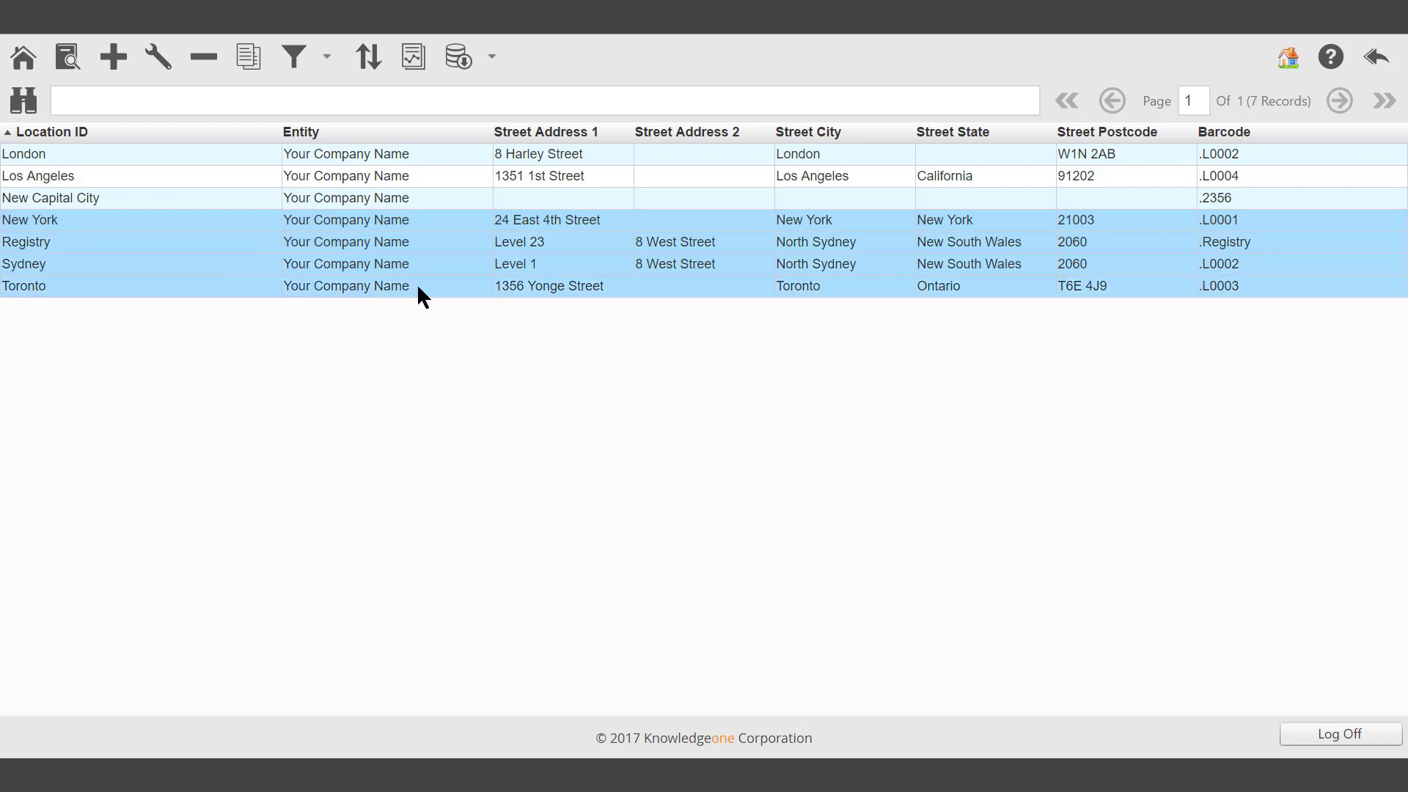
{"action": "left_click", "coordinate": [1182, 240], "text": "ctrl"}
{"action": "left_click", "coordinate": [1234, 199], "text": "ctrl"}
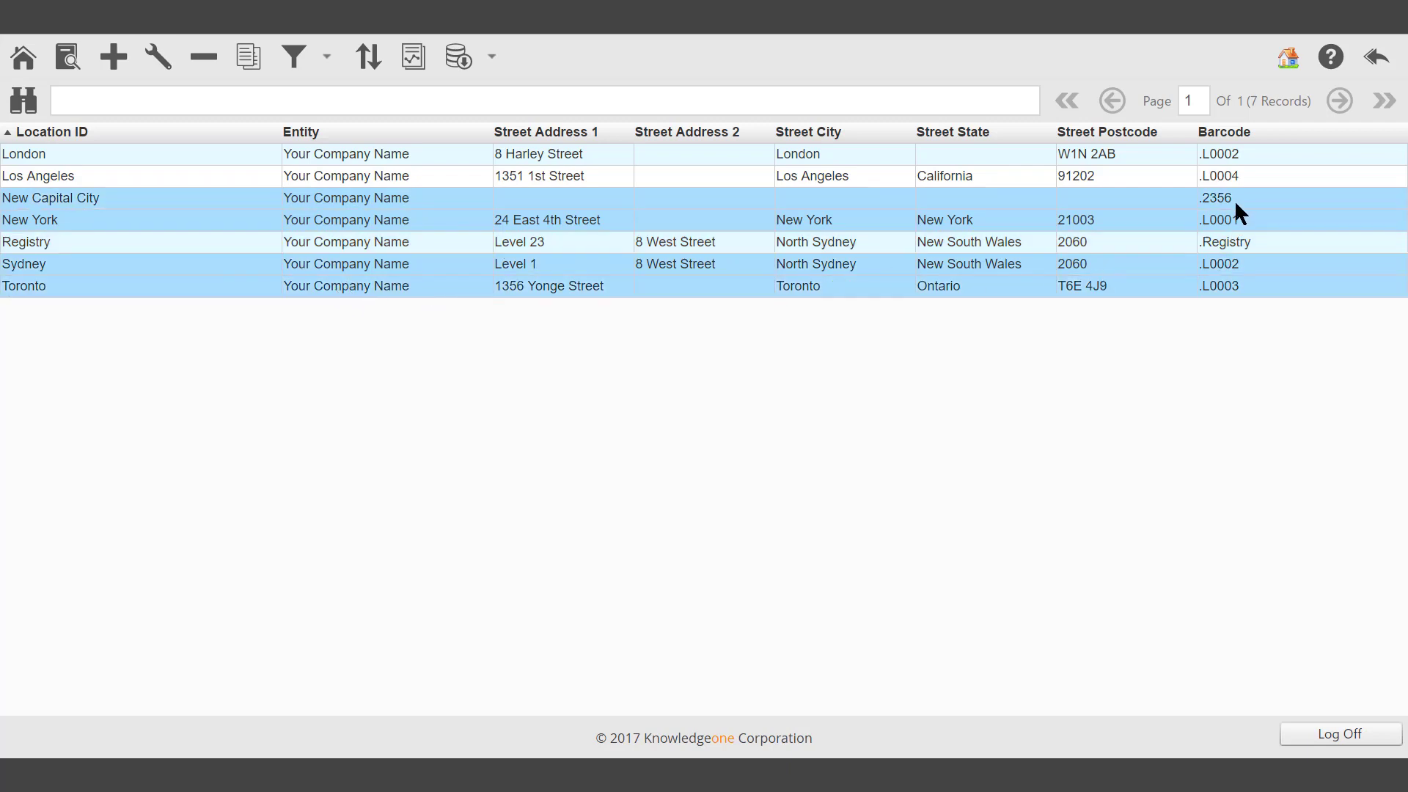
{"action": "double_click", "coordinate": [1226, 183], "text": "ctrl"}
{"action": "left_click", "coordinate": [653, 389]}
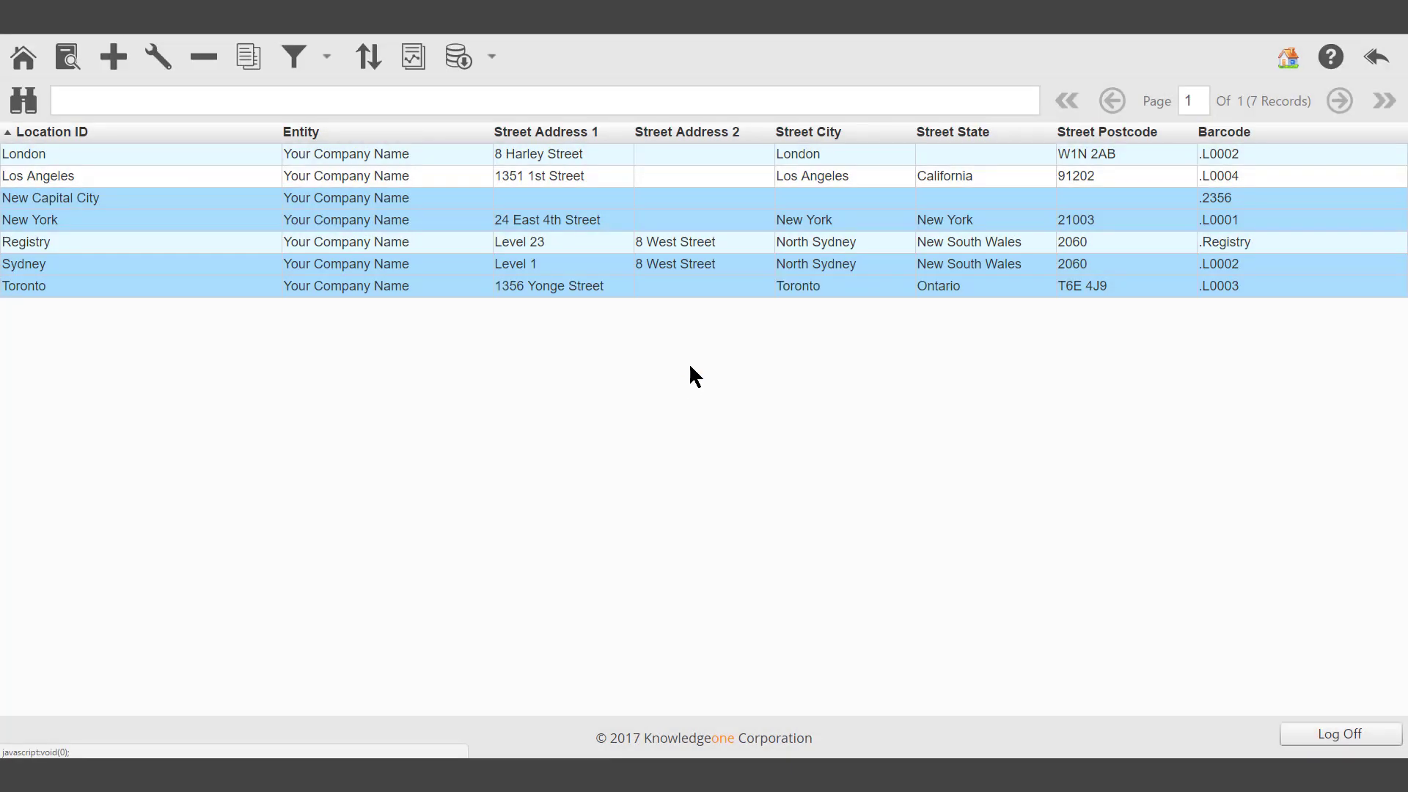
{"action": "left_click", "coordinate": [1221, 153], "text": "ctrl"}
{"action": "left_click", "coordinate": [1223, 175], "text": "ctrl"}
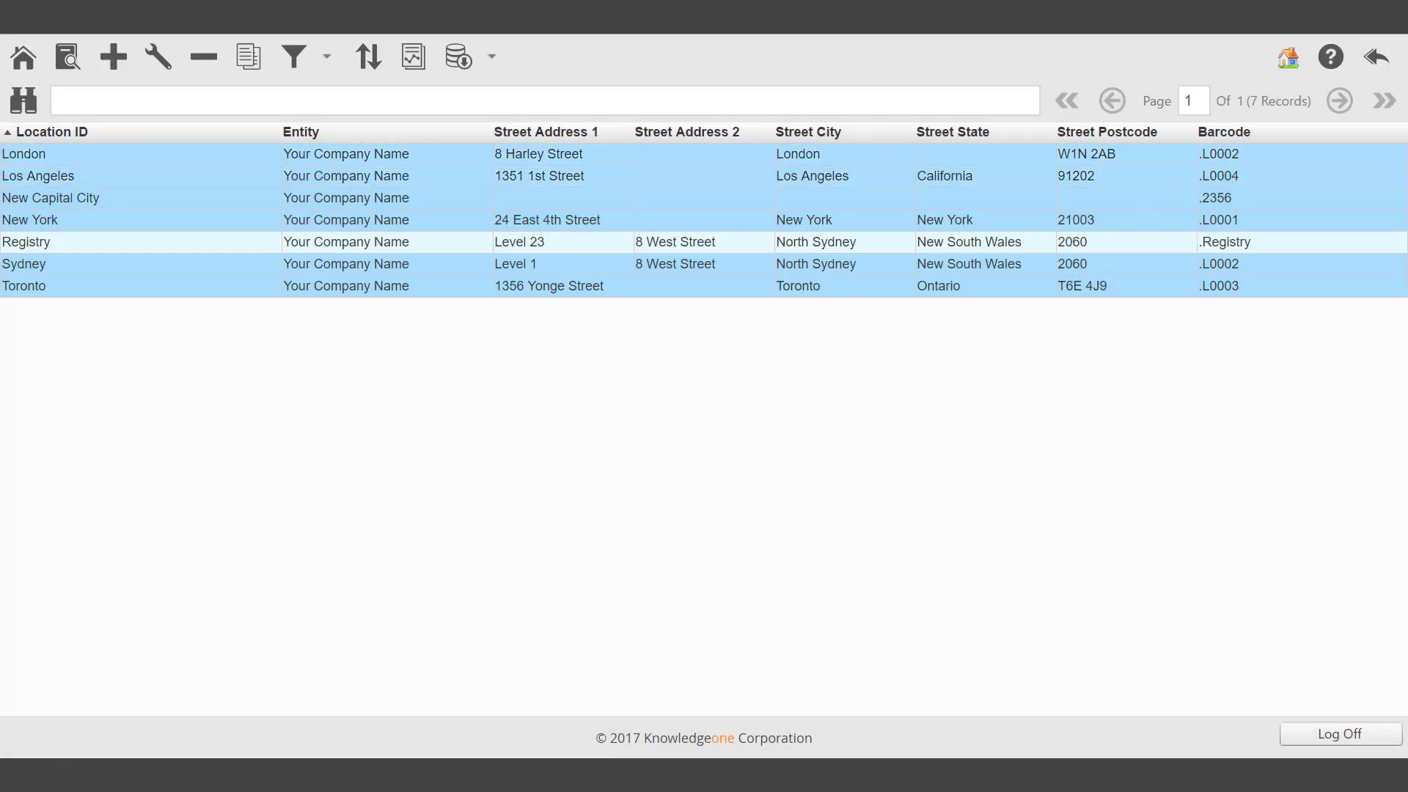
Generate the Location Barcode Labels report as a PDF for the selected records only.
{"action": "left_click", "coordinate": [413, 57]}
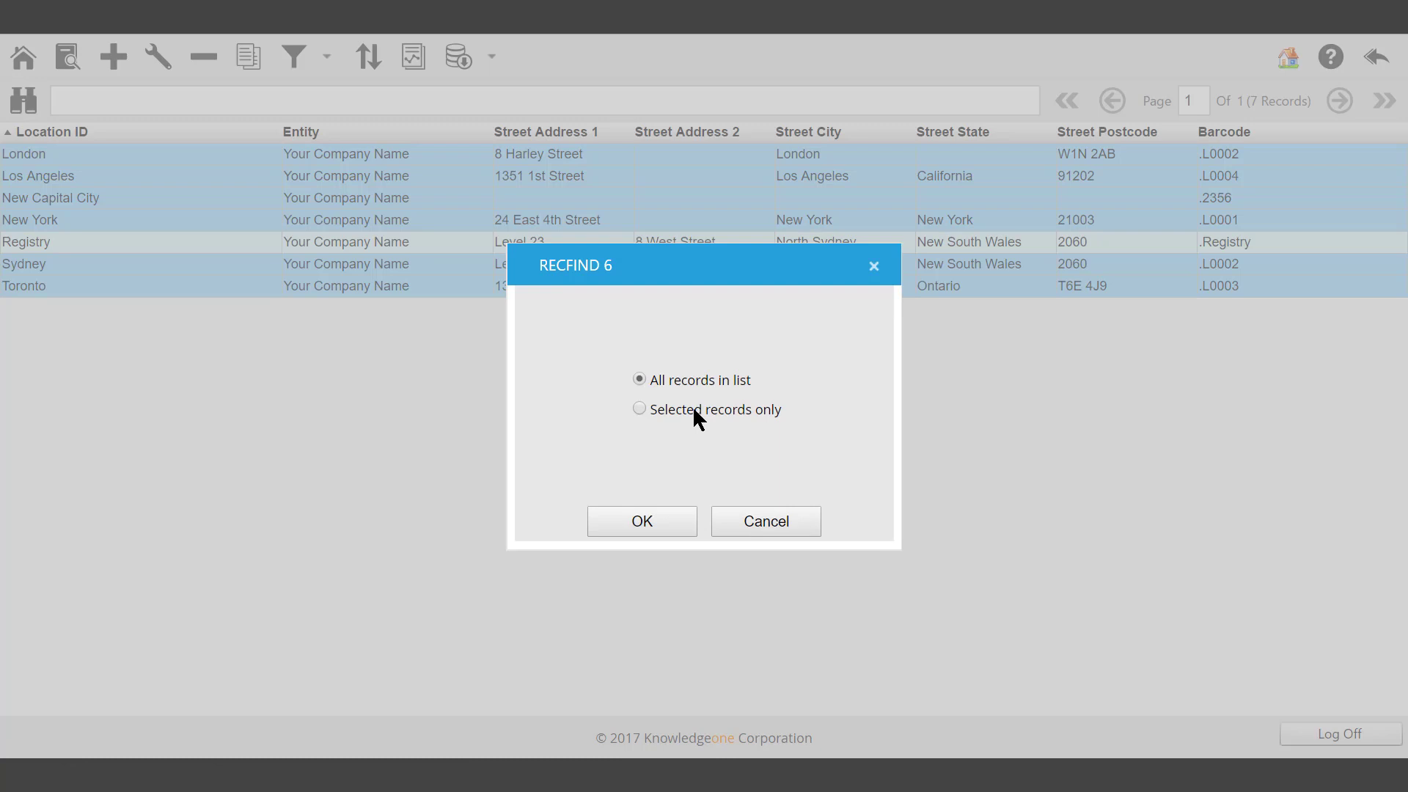
{"action": "left_click", "coordinate": [693, 408]}
{"action": "left_click", "coordinate": [653, 522]}
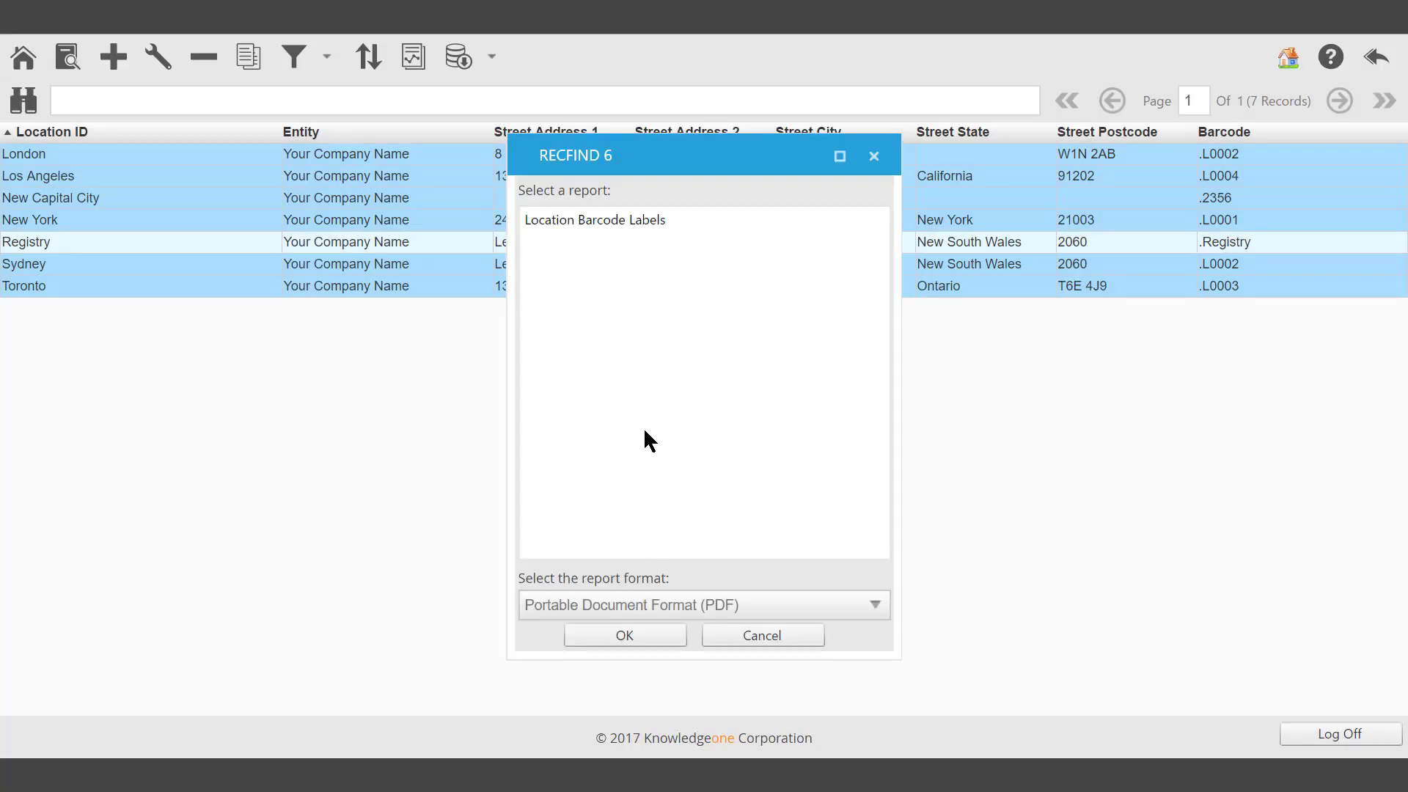
{"action": "left_click", "coordinate": [628, 220]}
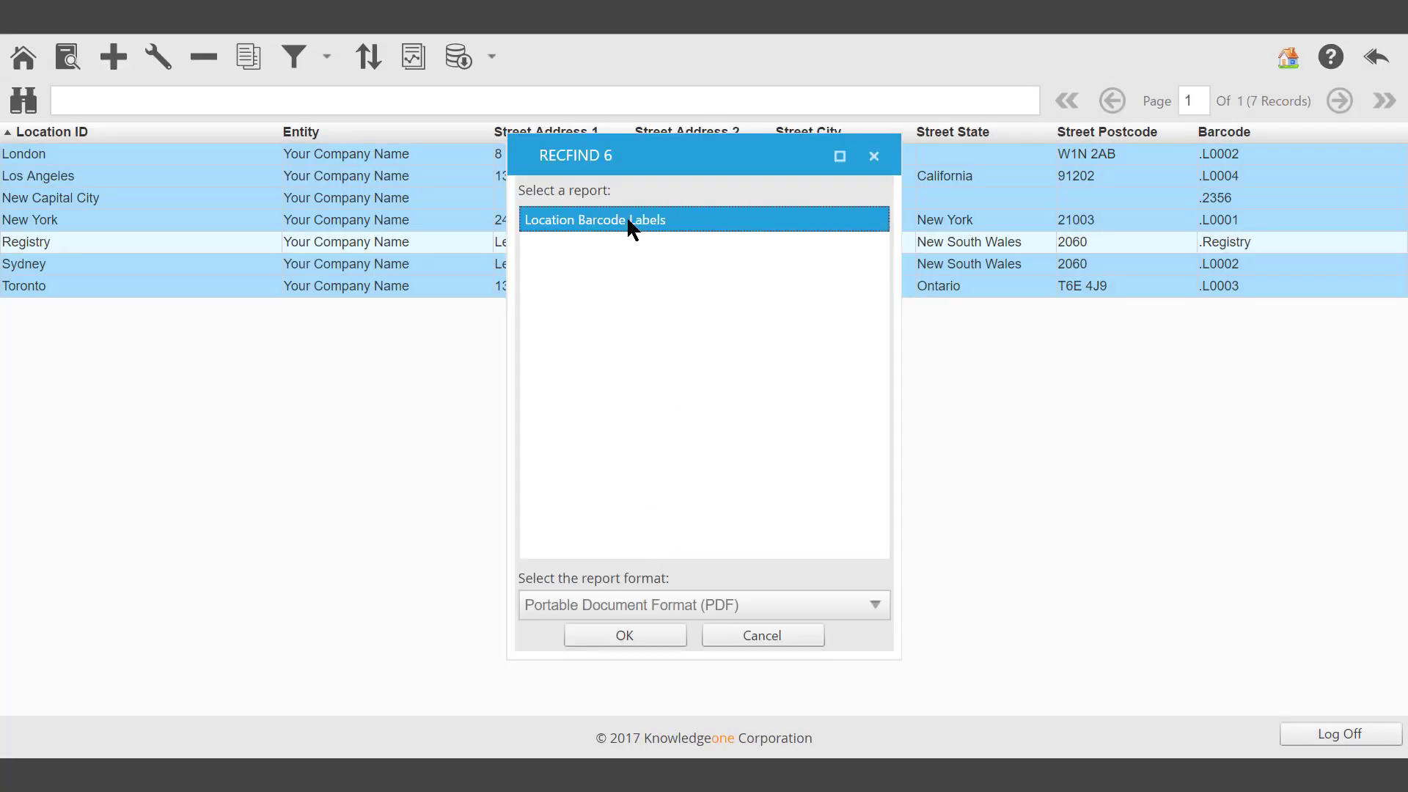
{"action": "left_click", "coordinate": [623, 637]}
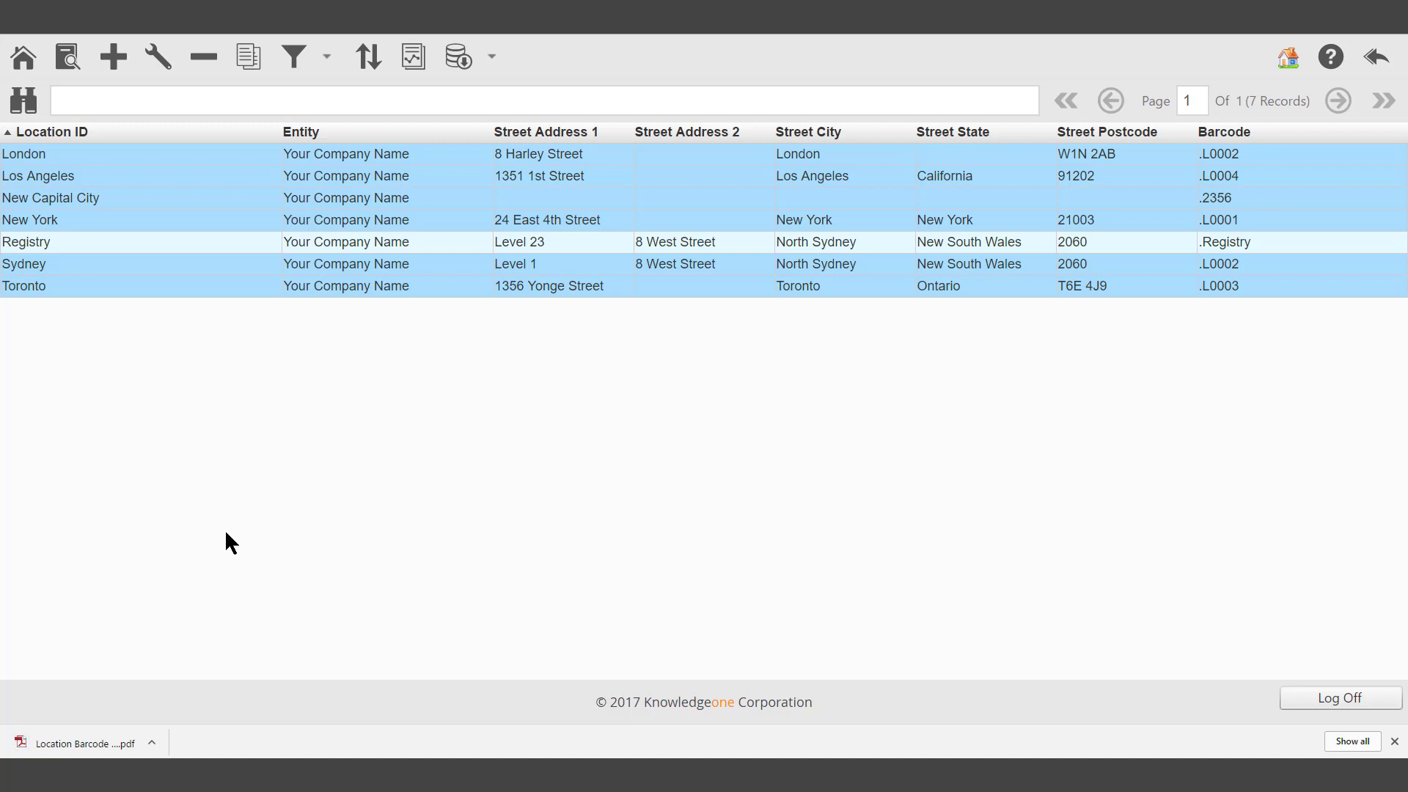
Open the downloaded barcode labels PDF, check the six labels, and close it.
{"action": "left_click", "coordinate": [42, 745]}
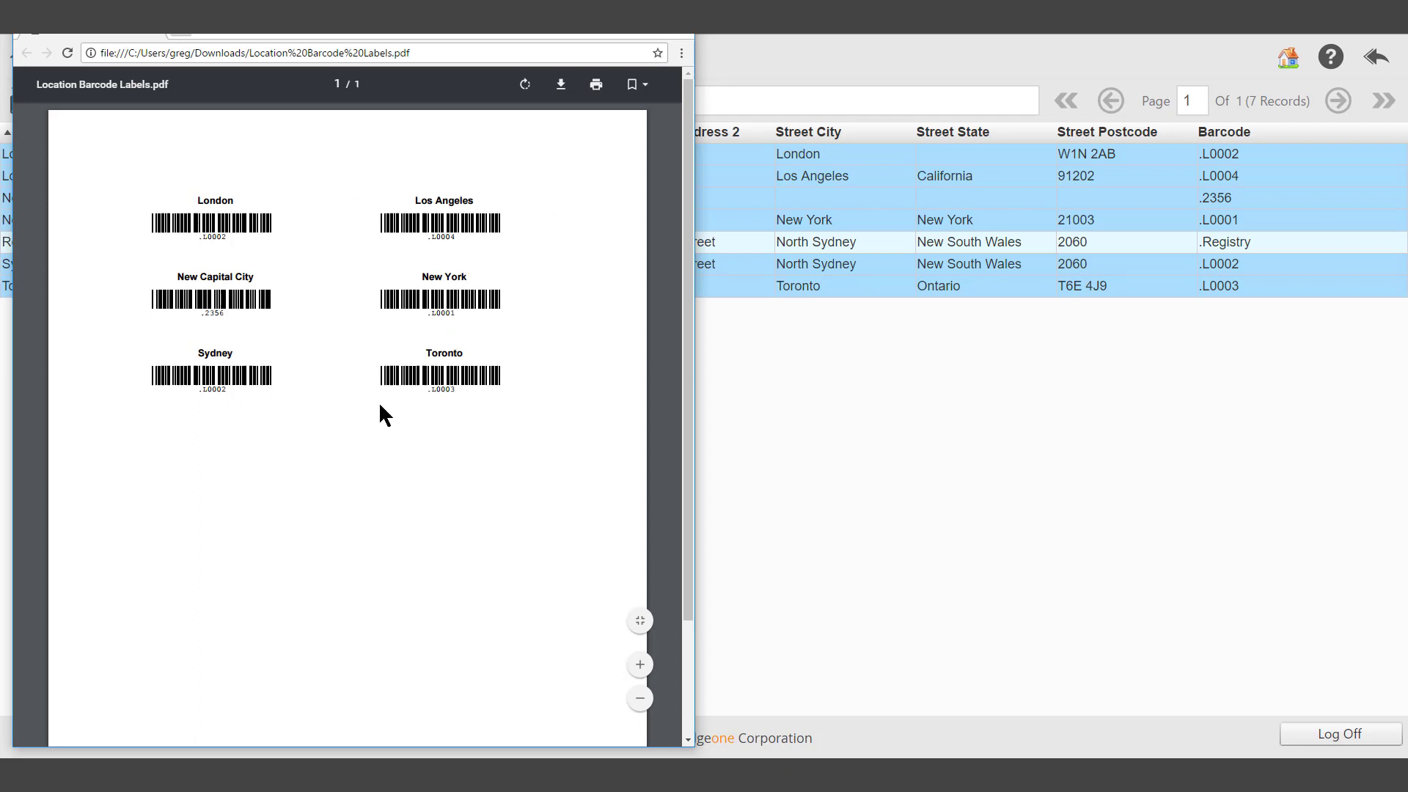
{"action": "left_click", "coordinate": [687, 34]}
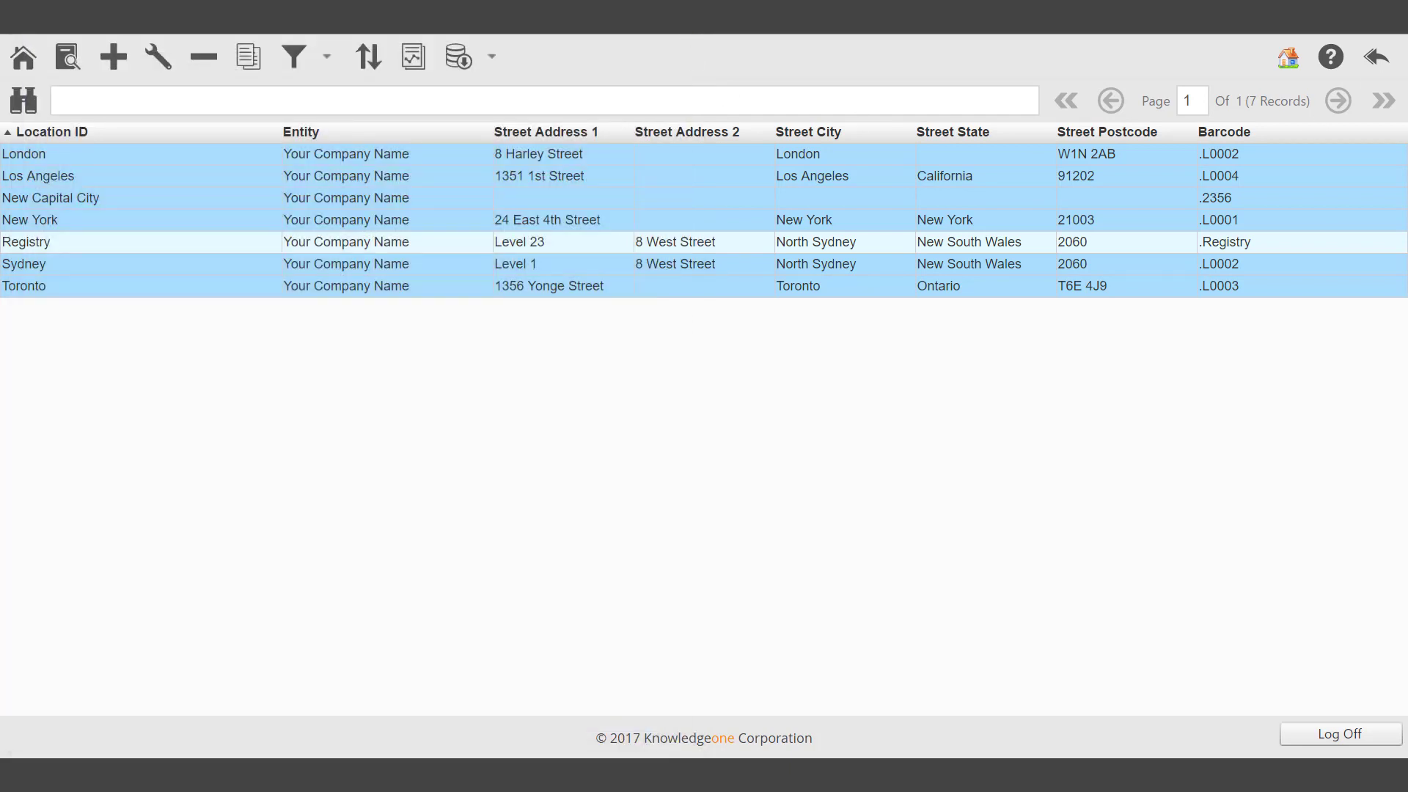
Return to the main menu and open the Organization Entities list.
{"action": "left_click", "coordinate": [1378, 58]}
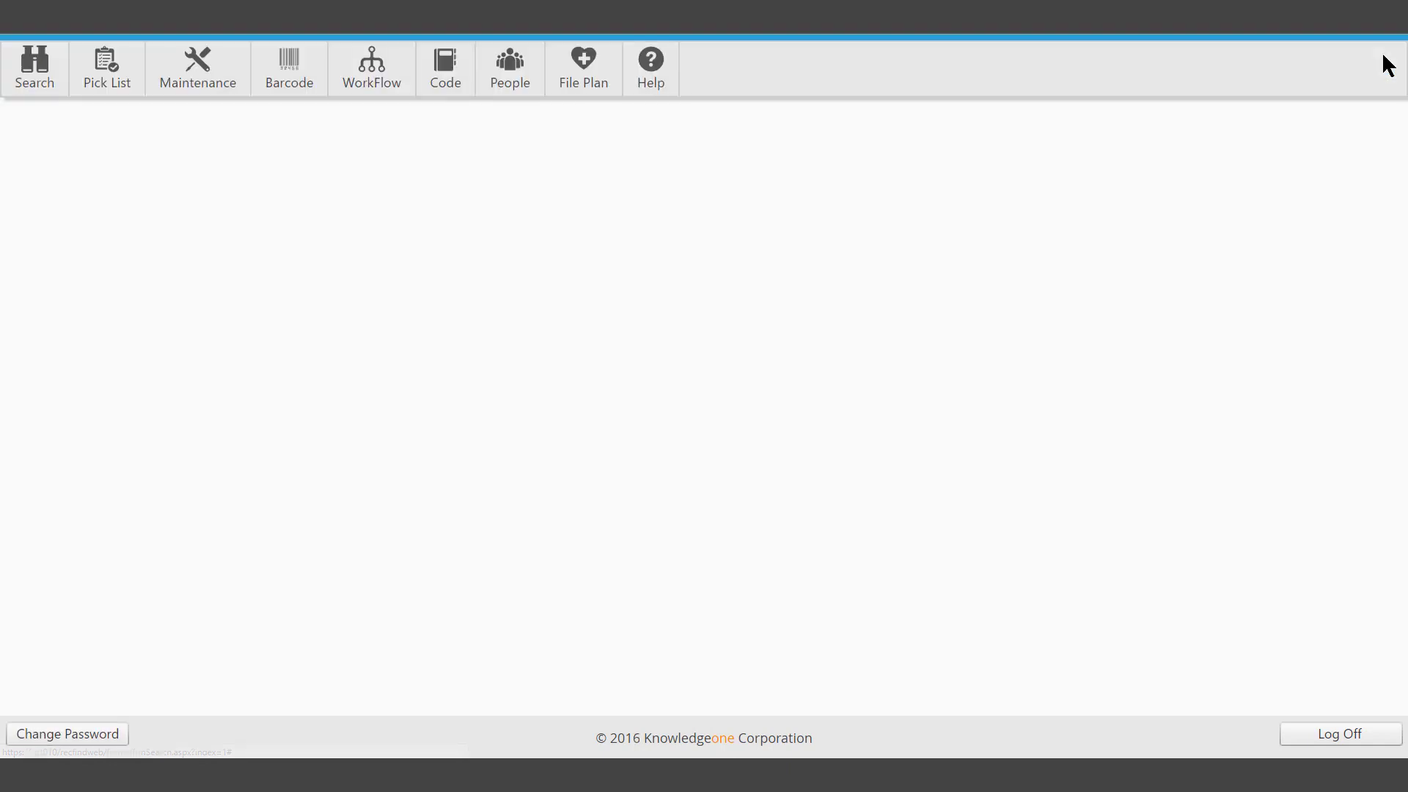
{"action": "left_click", "coordinate": [445, 81]}
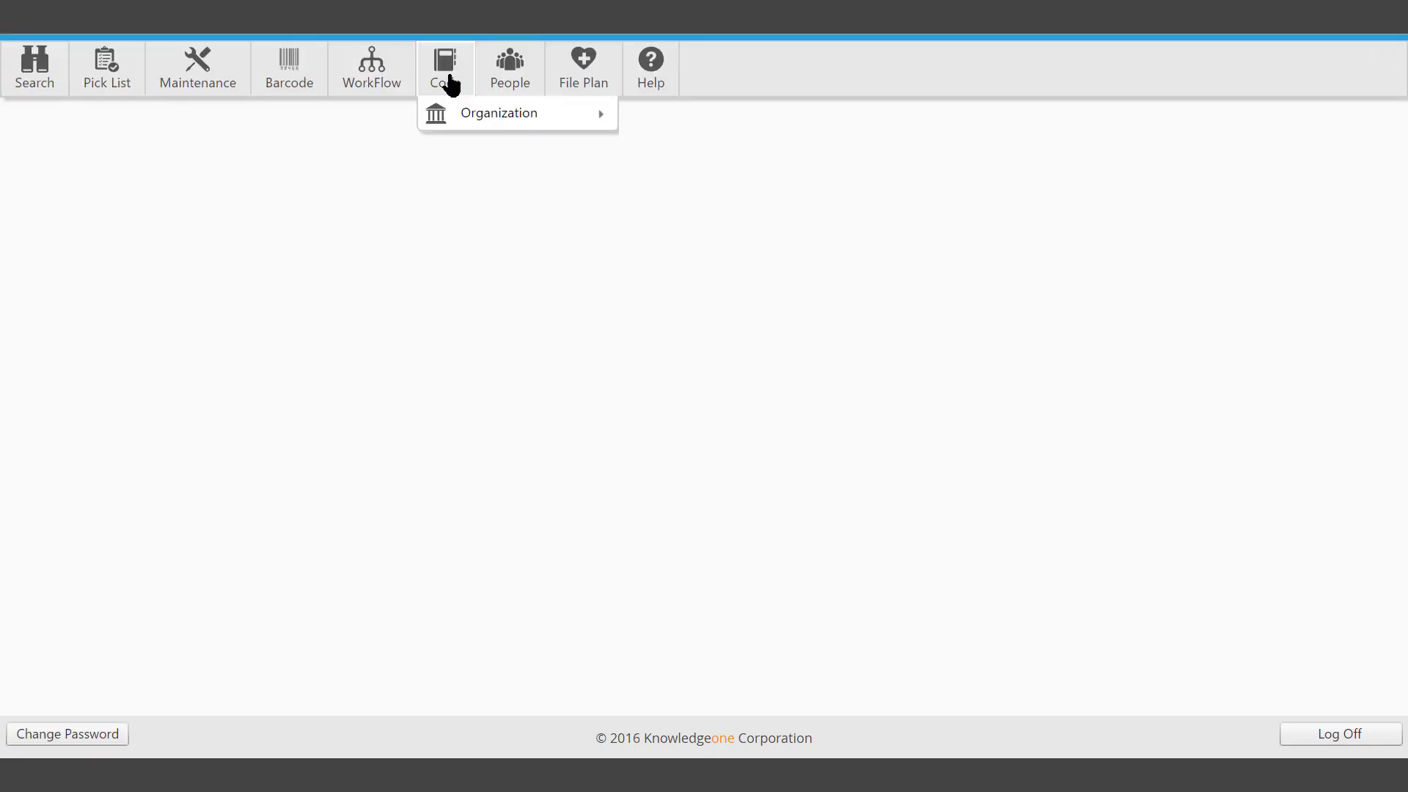
{"action": "mouse_move", "coordinate": [456, 147]}
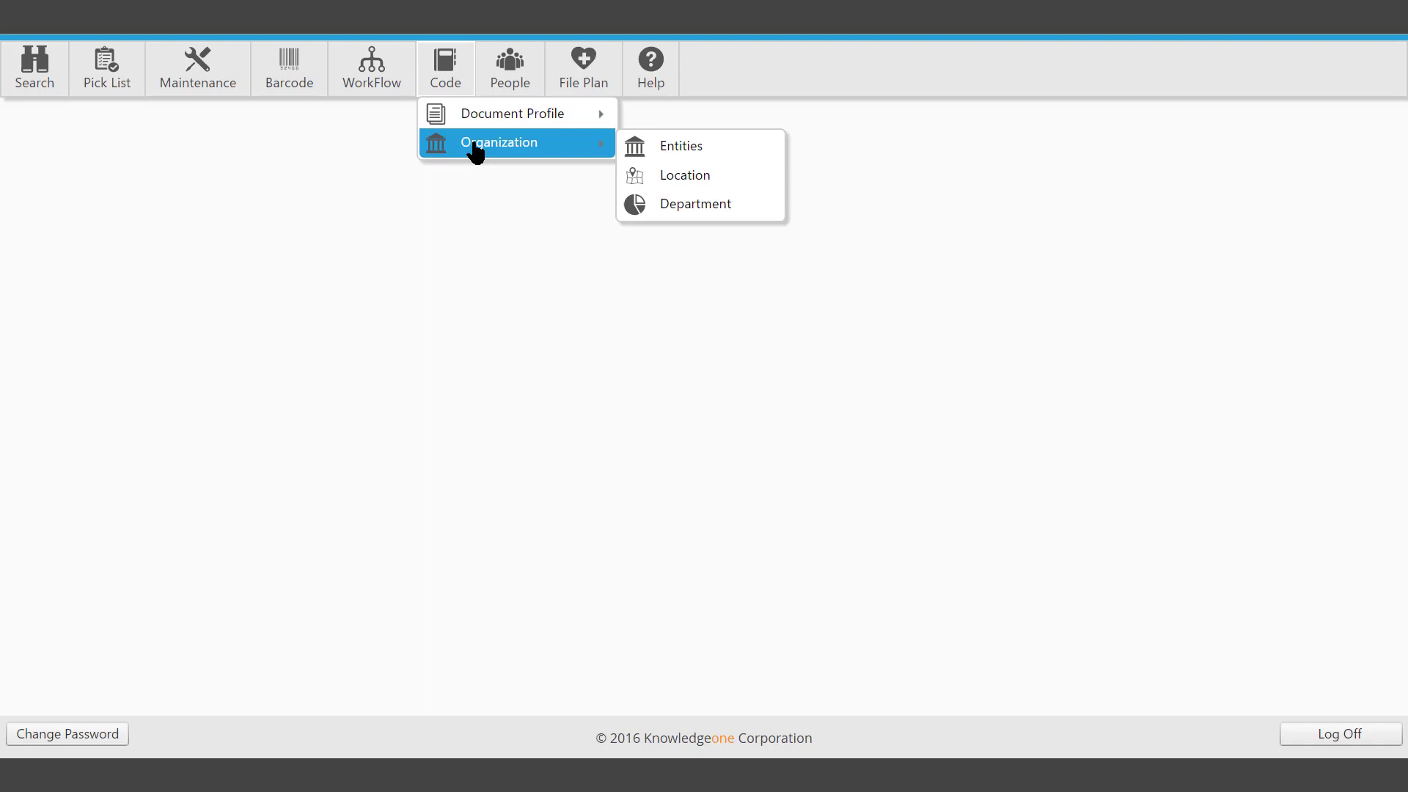
{"action": "left_click", "coordinate": [680, 147]}
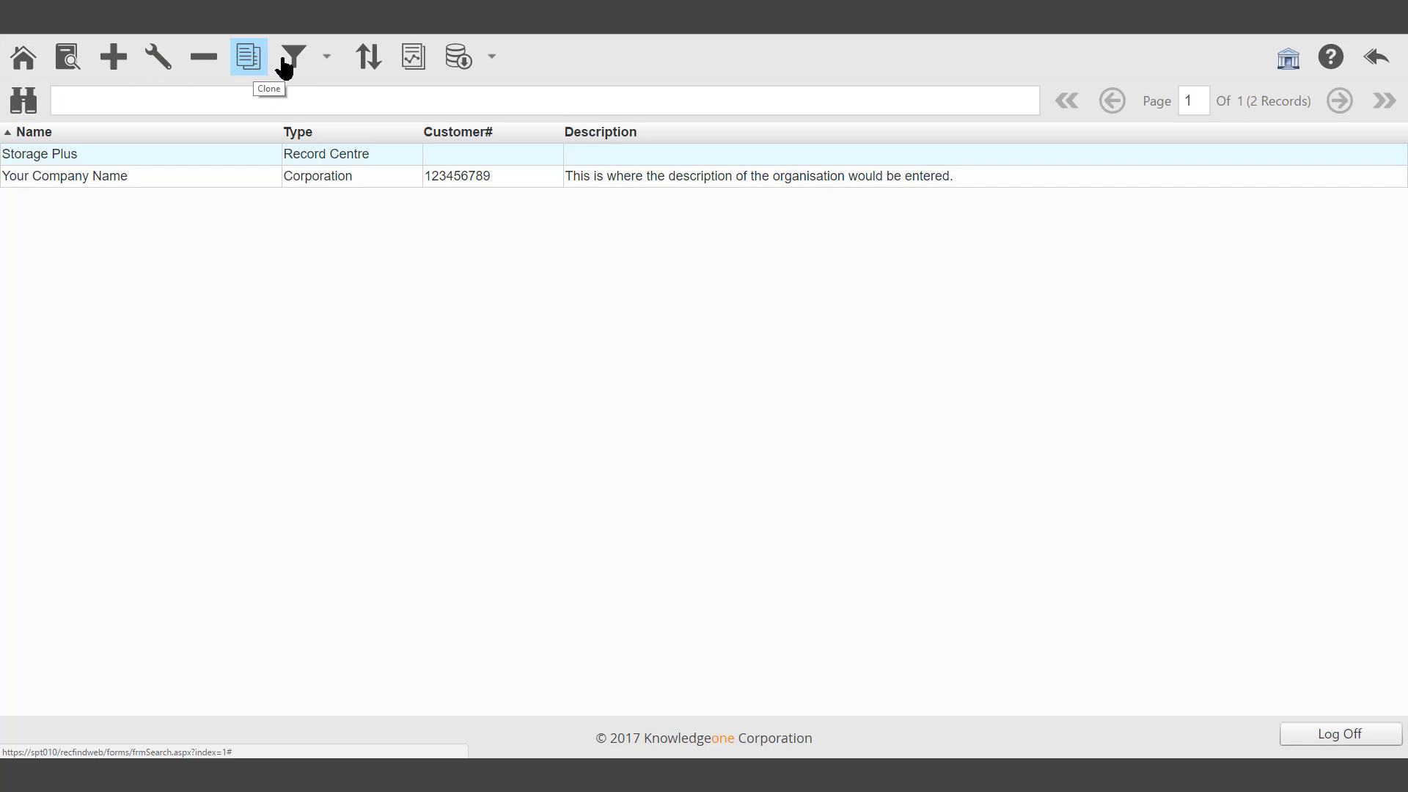
{"action": "left_click", "coordinate": [330, 59]}
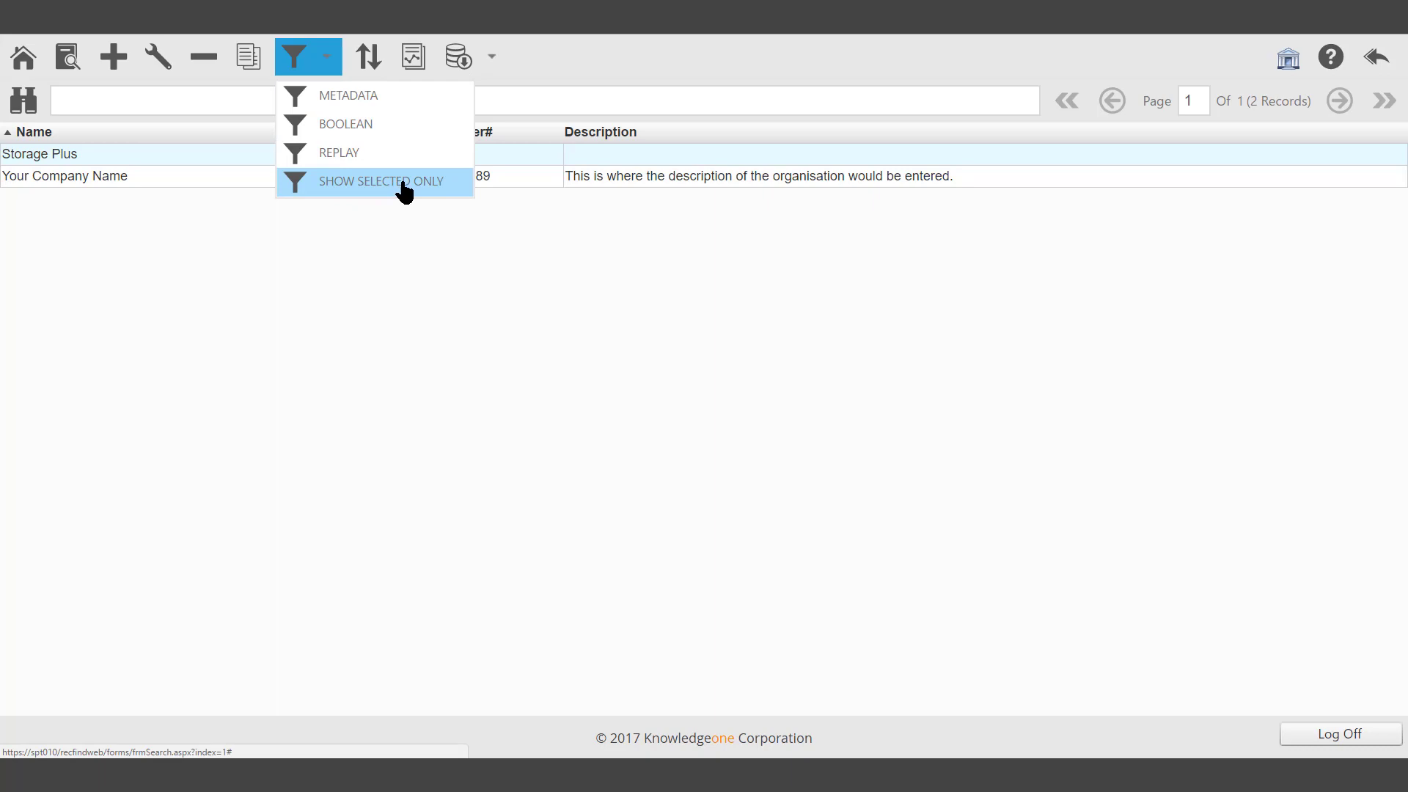
{"action": "left_click", "coordinate": [368, 57]}
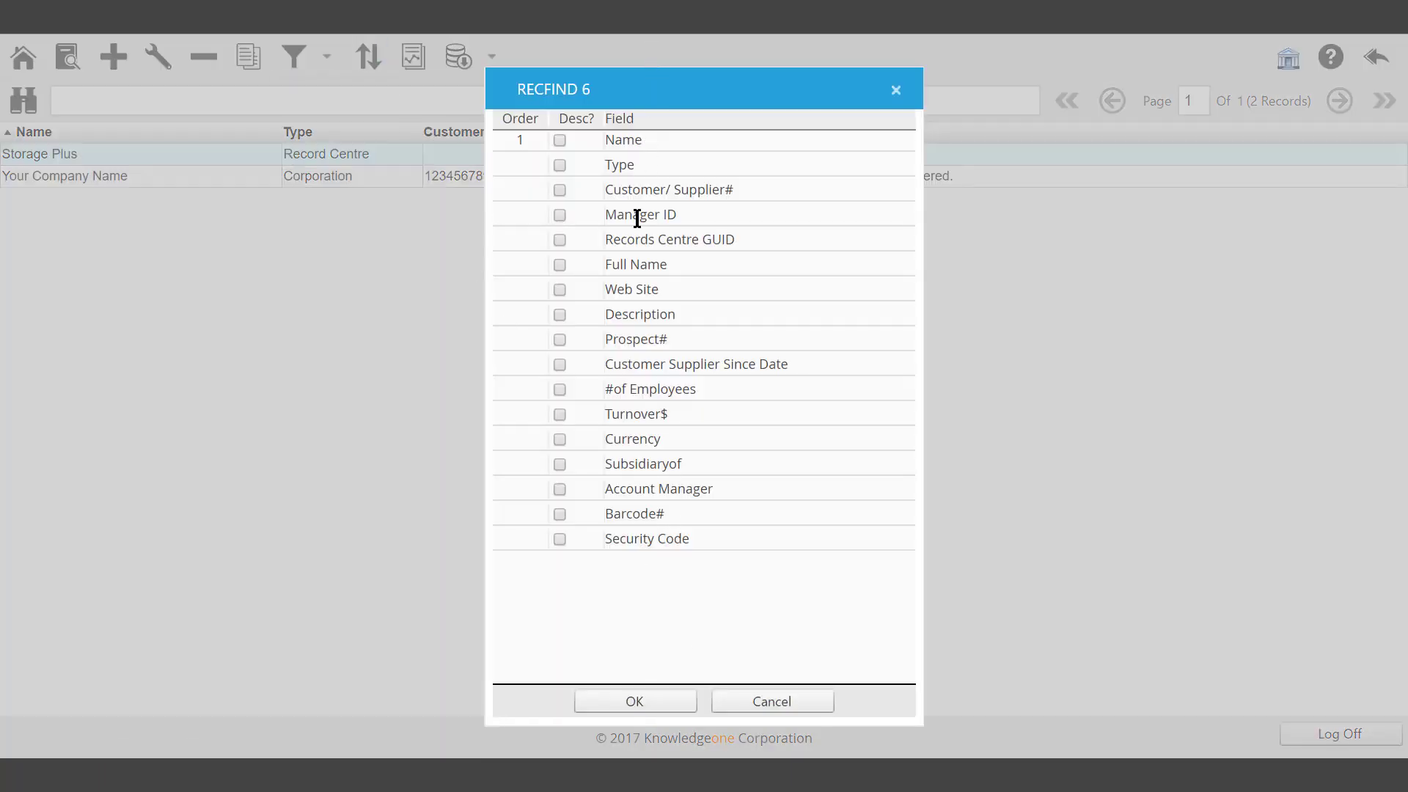
{"action": "left_click", "coordinate": [629, 698]}
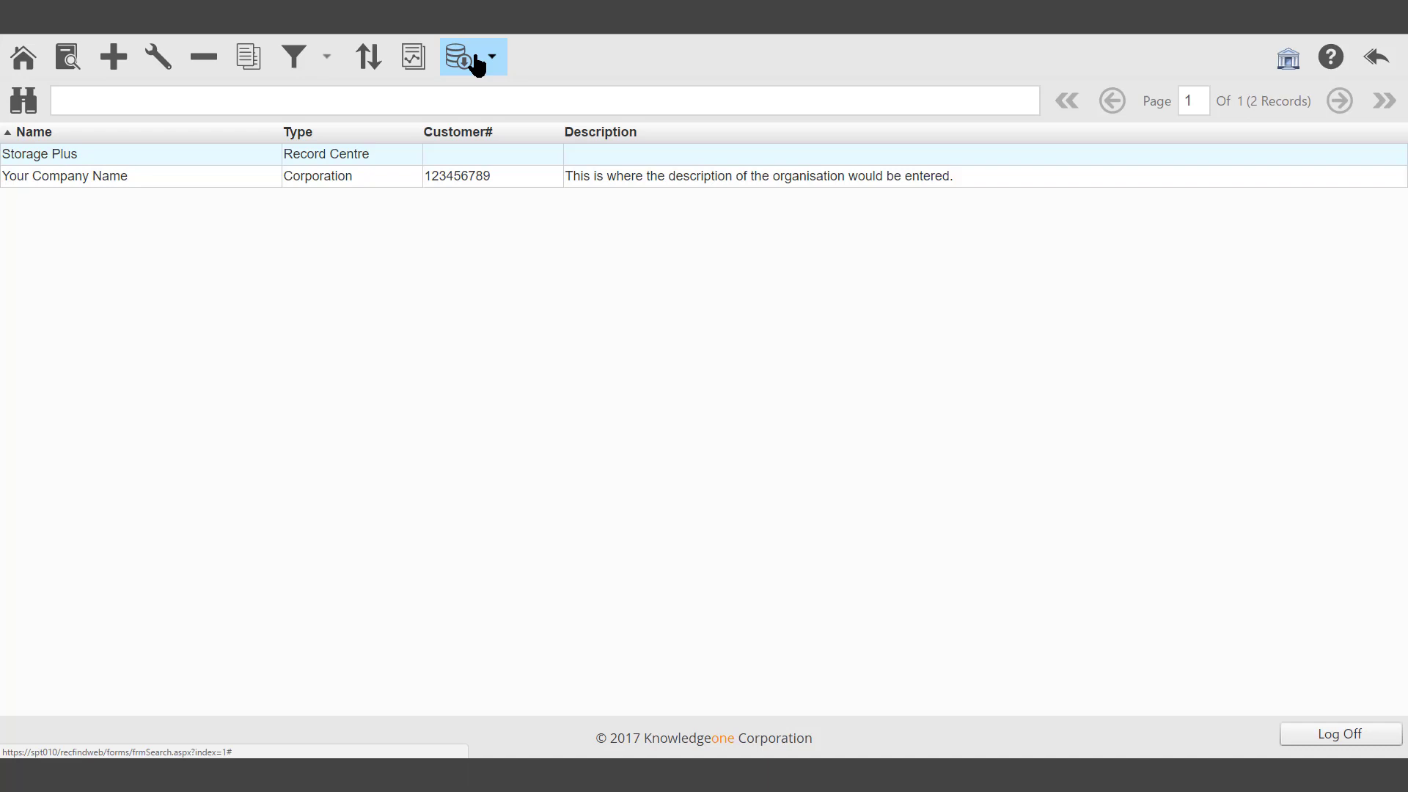
{"action": "left_click", "coordinate": [494, 61]}
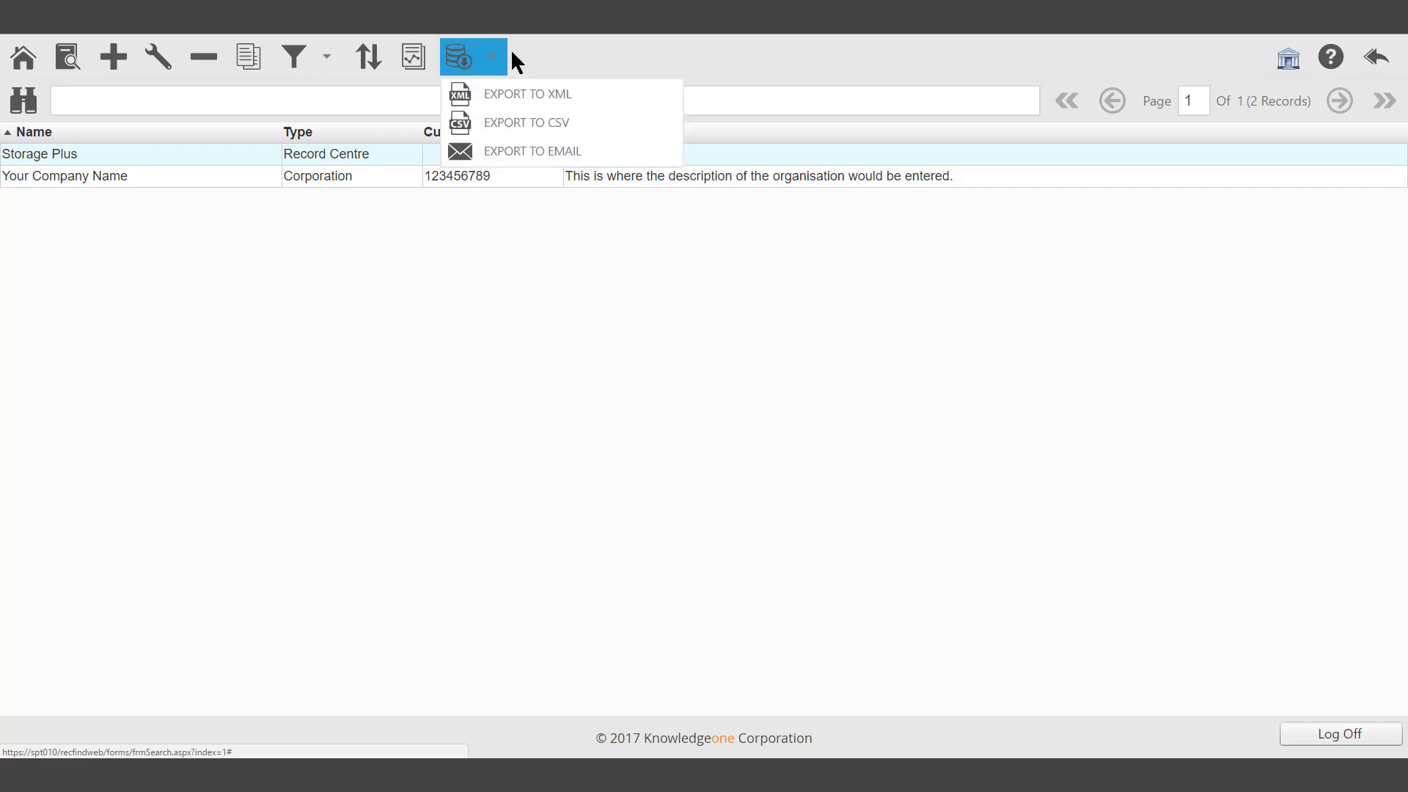
{"action": "left_click", "coordinate": [575, 58]}
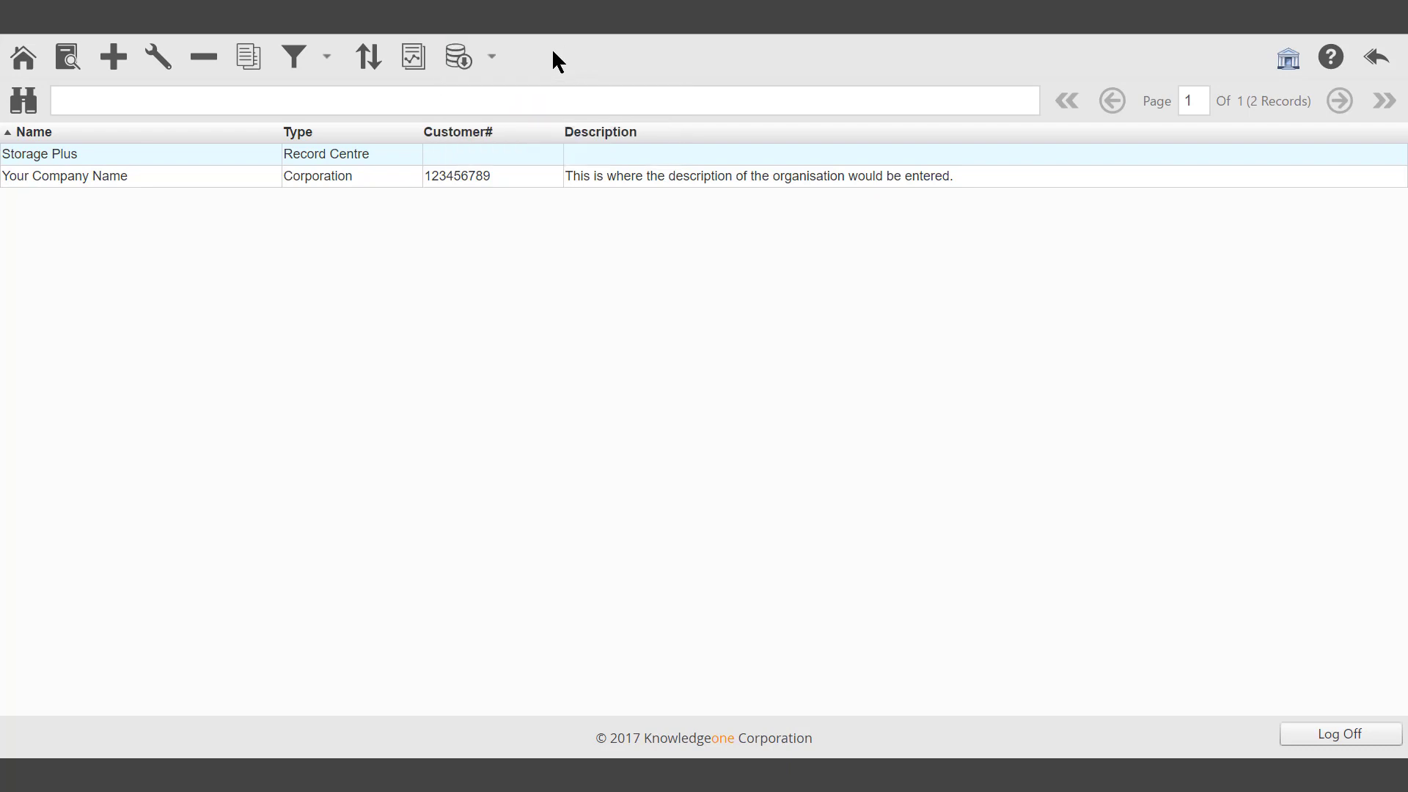
Begin adding a new entity of type Record Centre.
{"action": "left_click", "coordinate": [112, 64]}
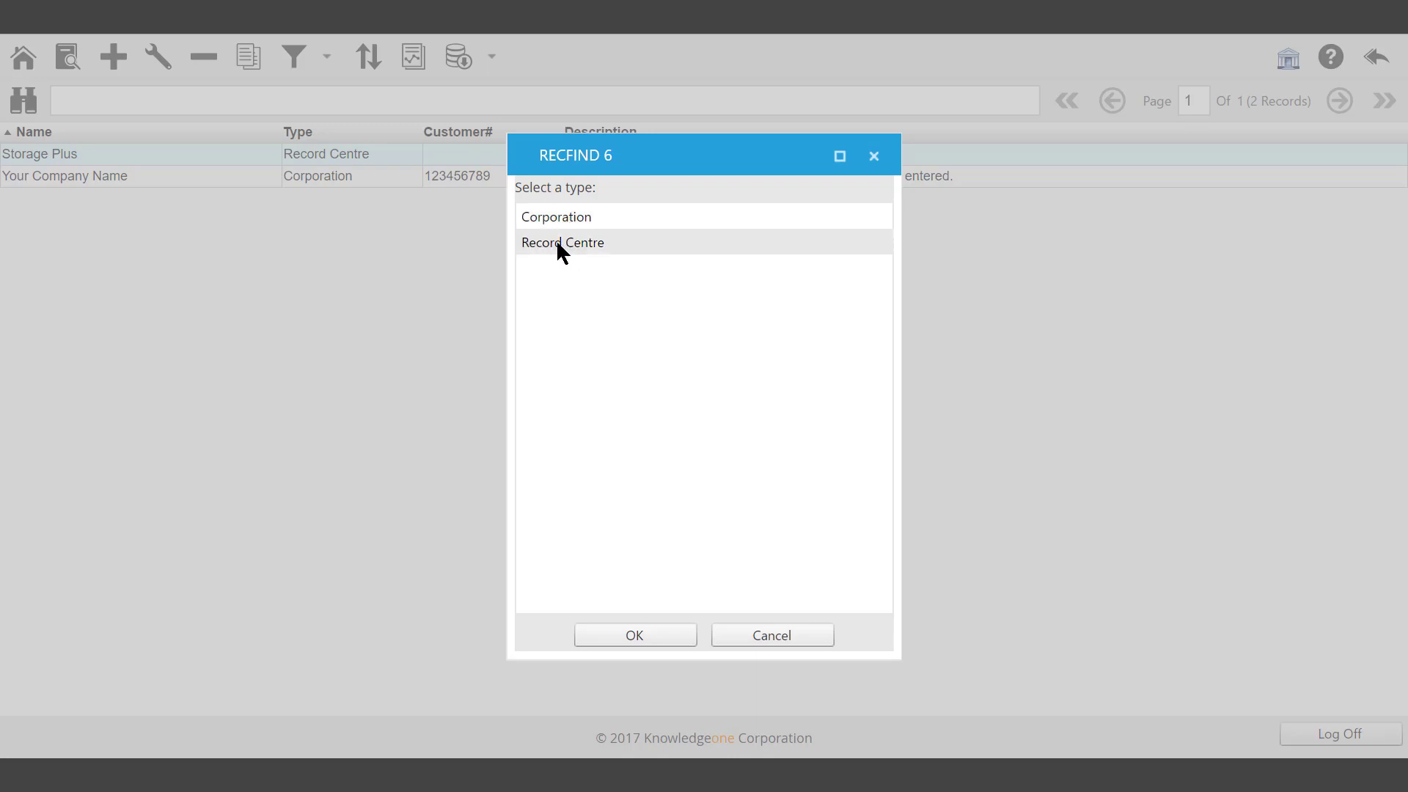
{"action": "left_click", "coordinate": [557, 243]}
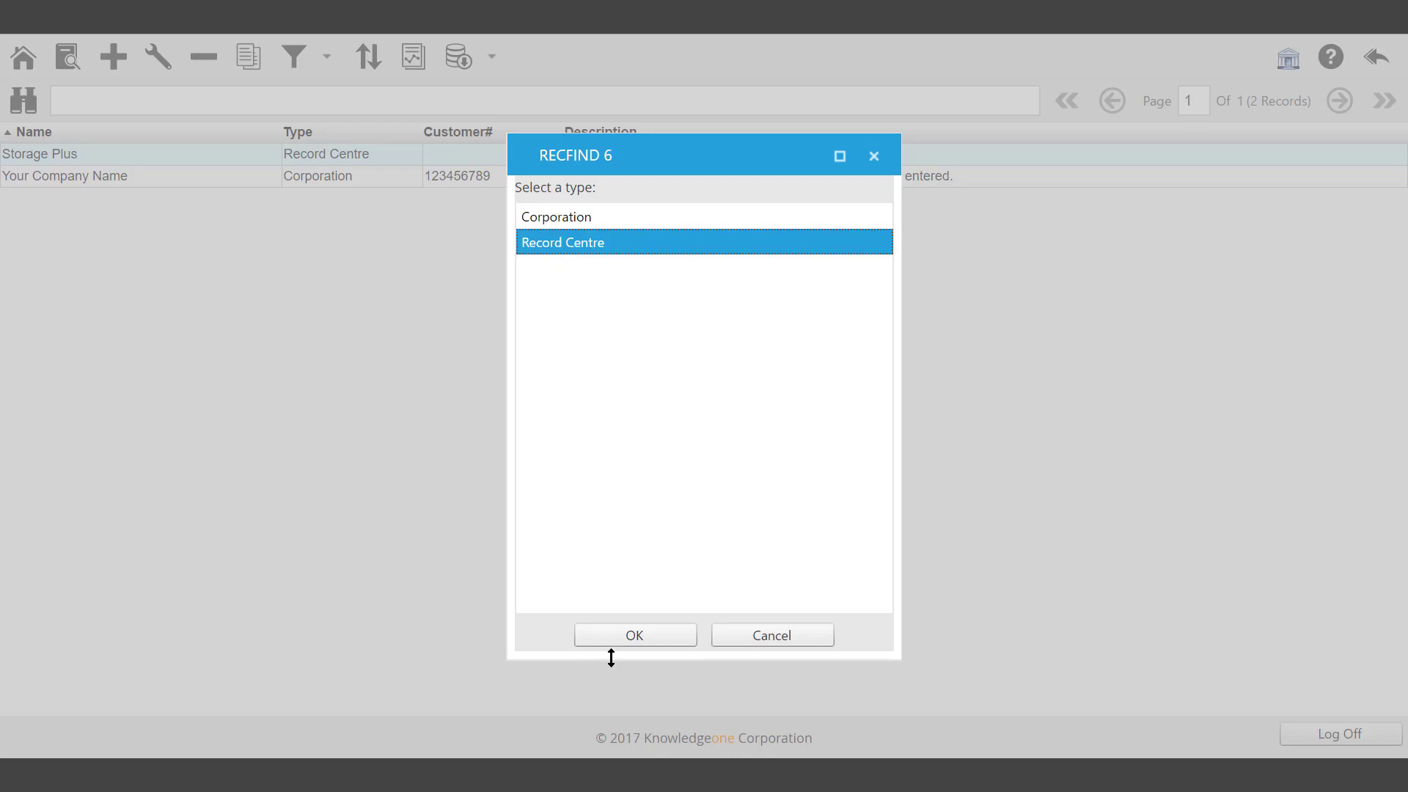
{"action": "left_click", "coordinate": [635, 635]}
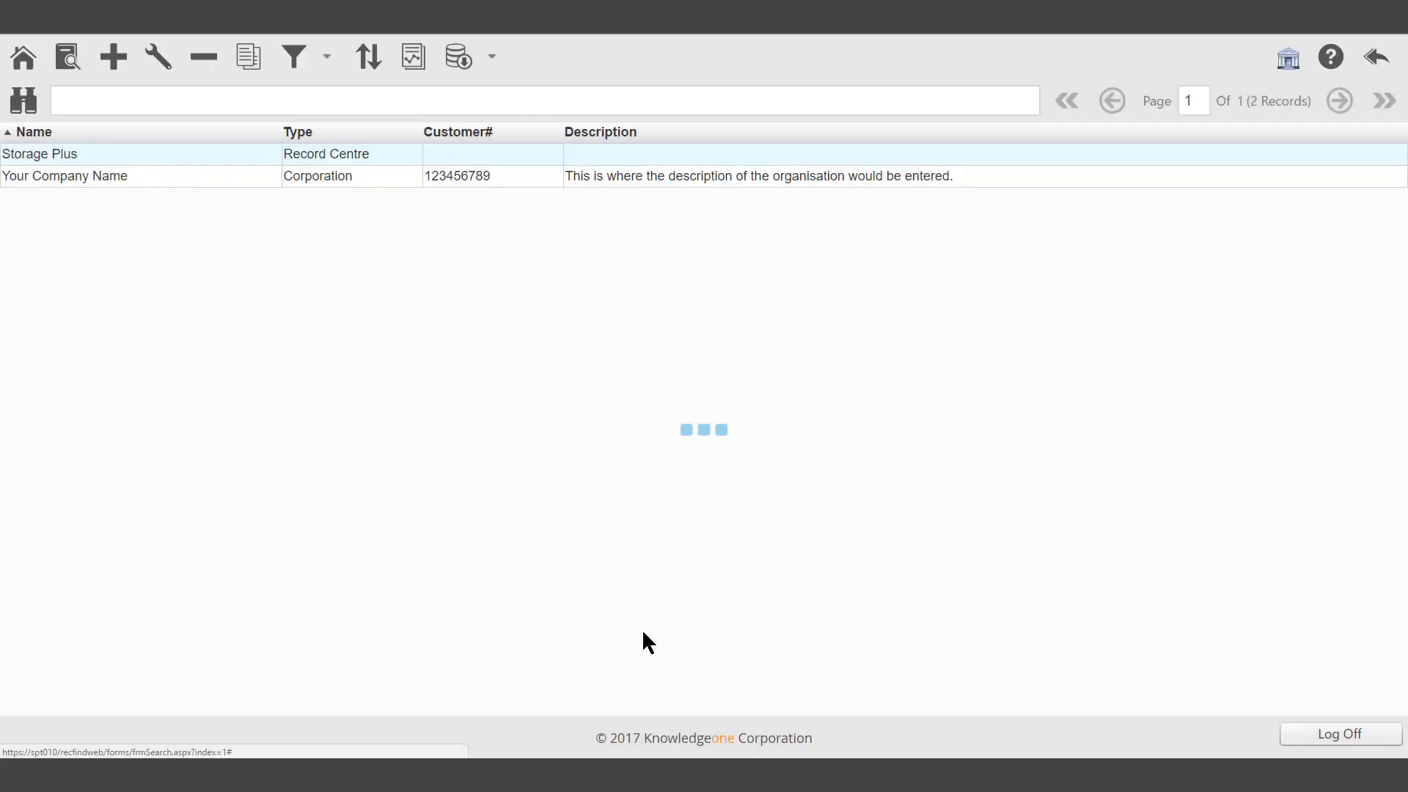
Name it Records R Us with description 'New records centre in use from 2020' and save.
{"action": "left_click", "coordinate": [280, 106]}
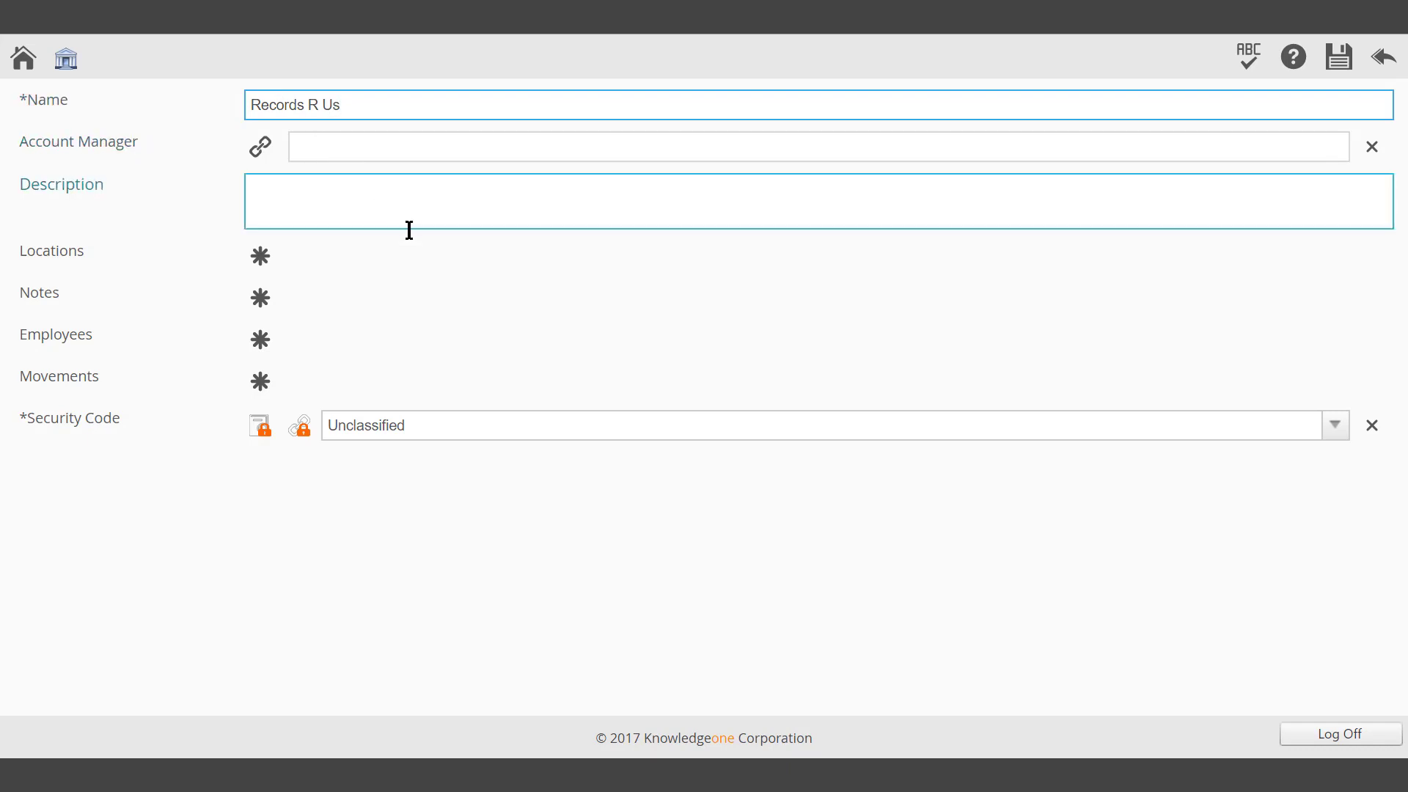
{"action": "left_click", "coordinate": [308, 189]}
{"action": "type", "text": "N"}
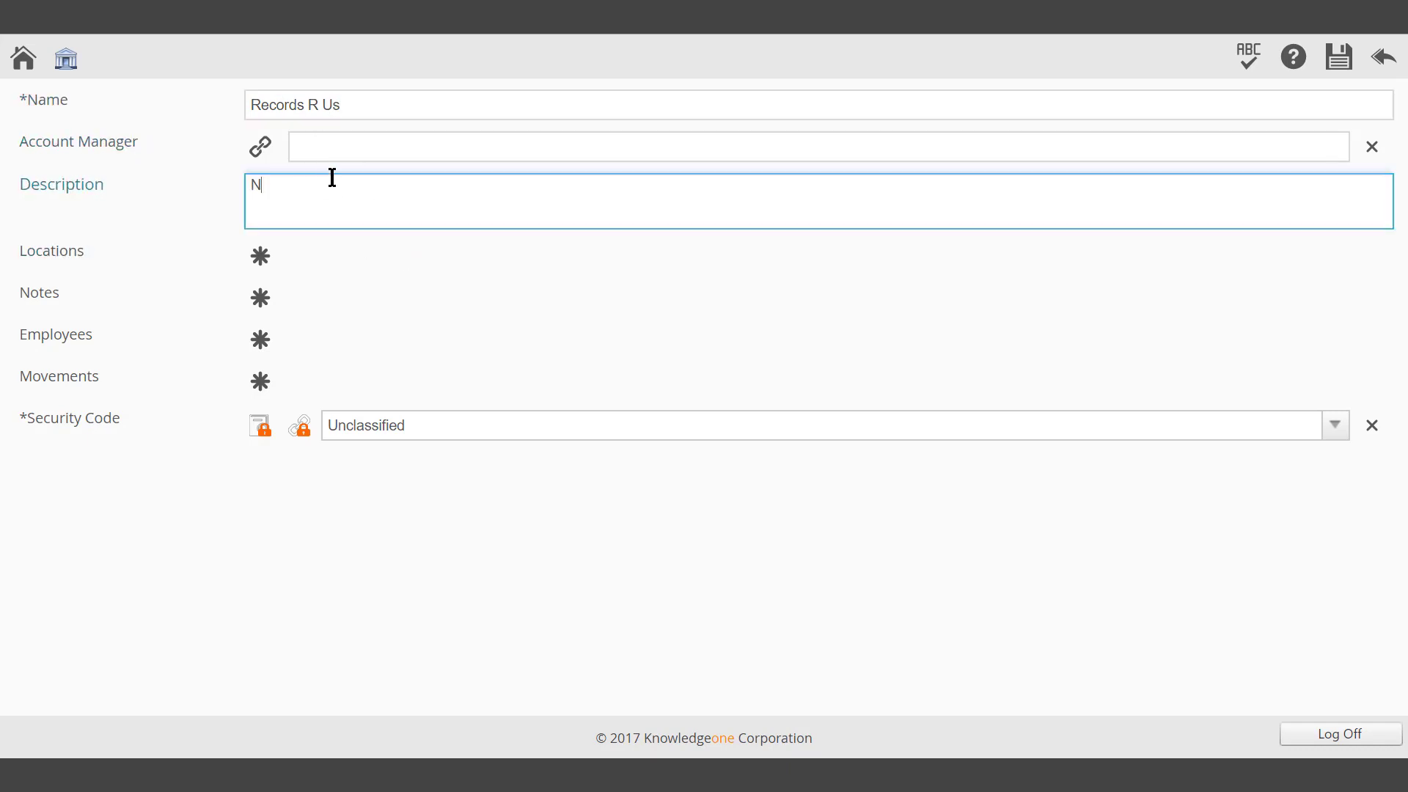
{"action": "type", "text": "ew records centre in use f"}
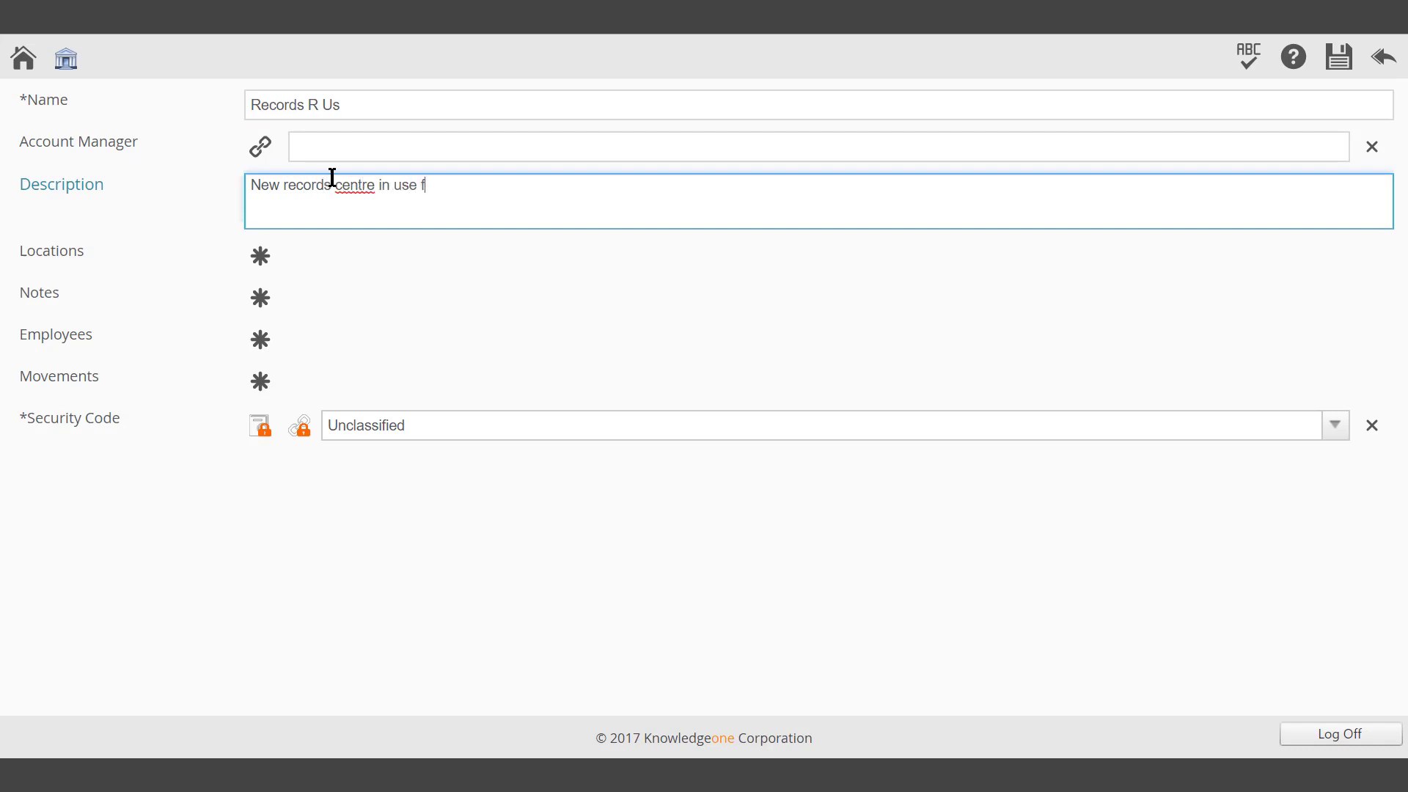
{"action": "type", "text": "rom 2020"}
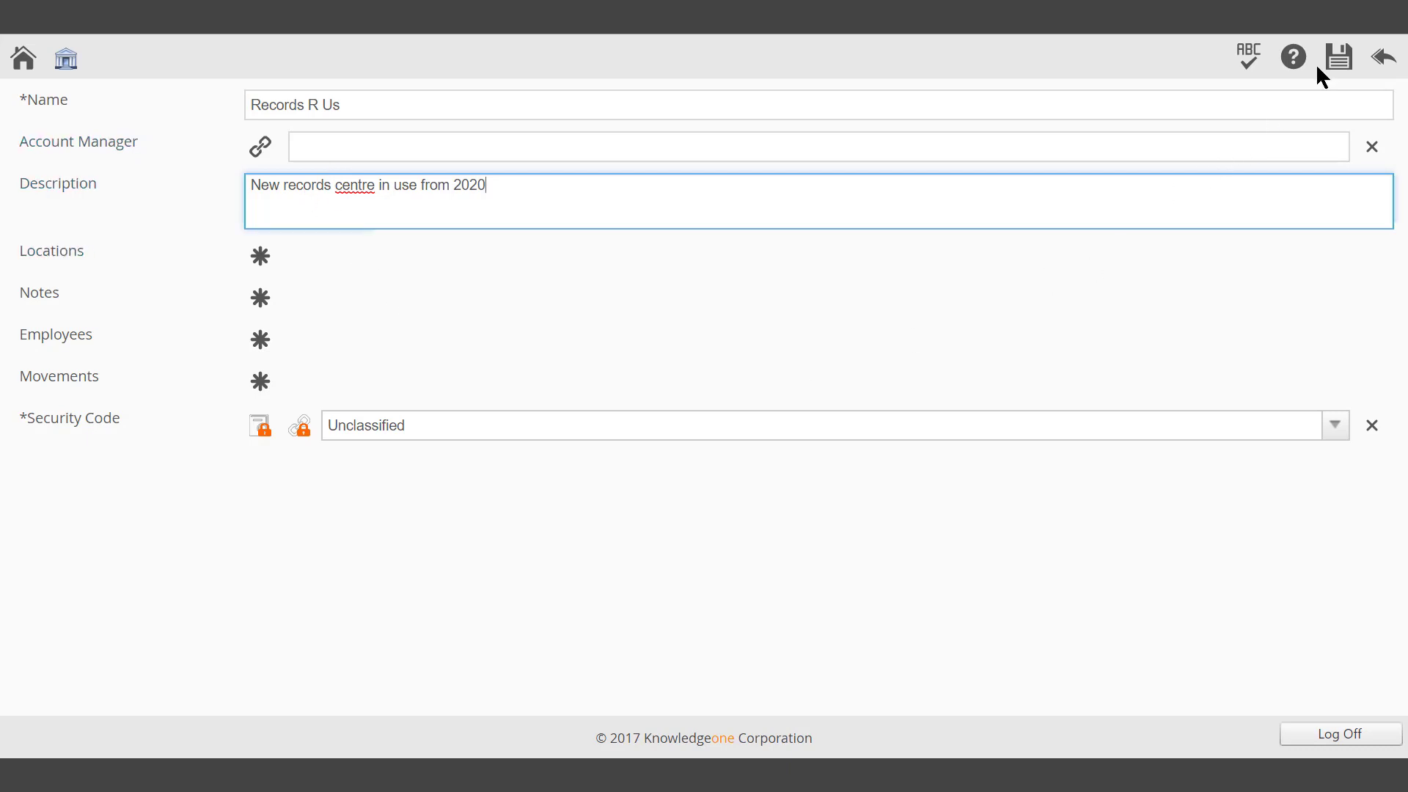
{"action": "left_click", "coordinate": [1337, 65]}
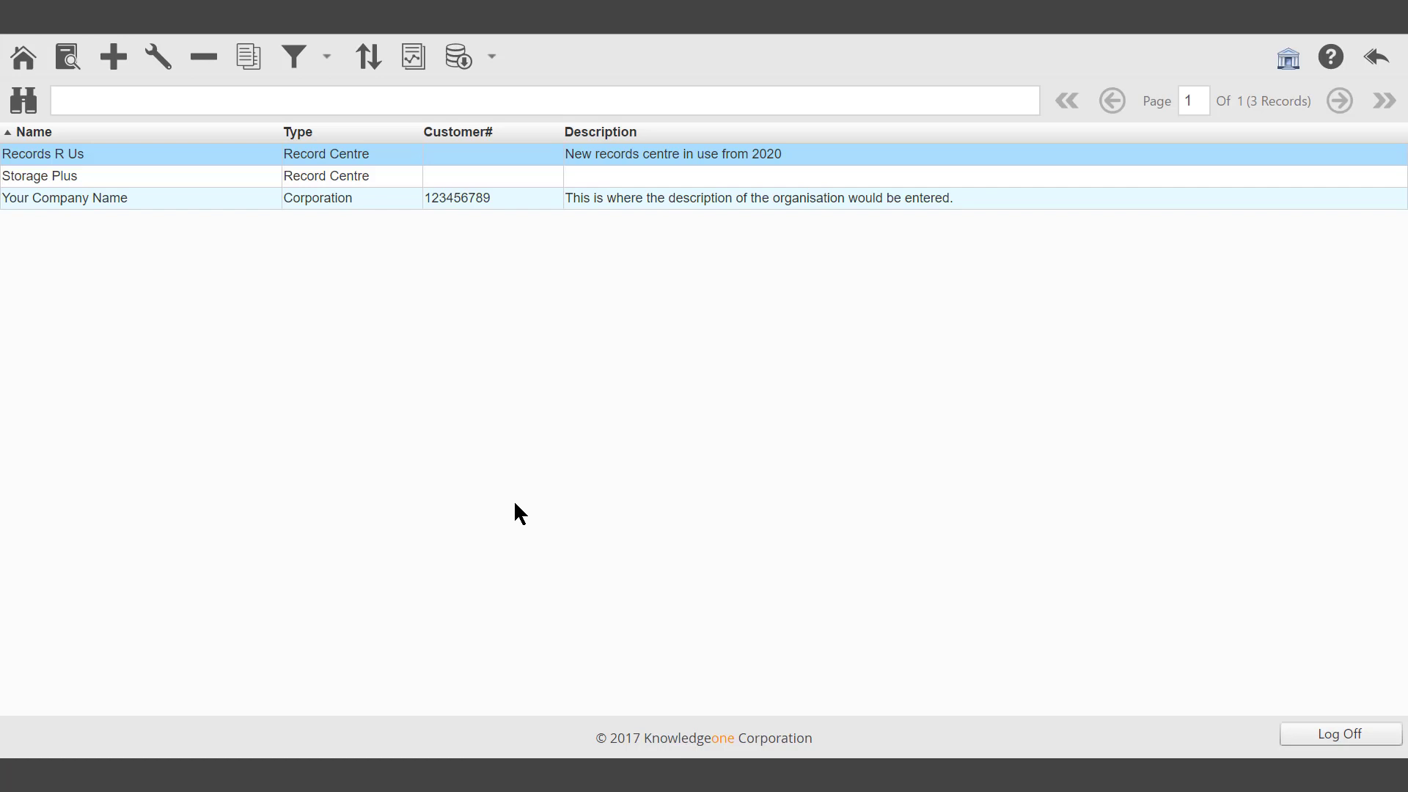
Change the Records R Us description year from 2020 to 2021 and save it.
{"action": "left_click", "coordinate": [154, 61]}
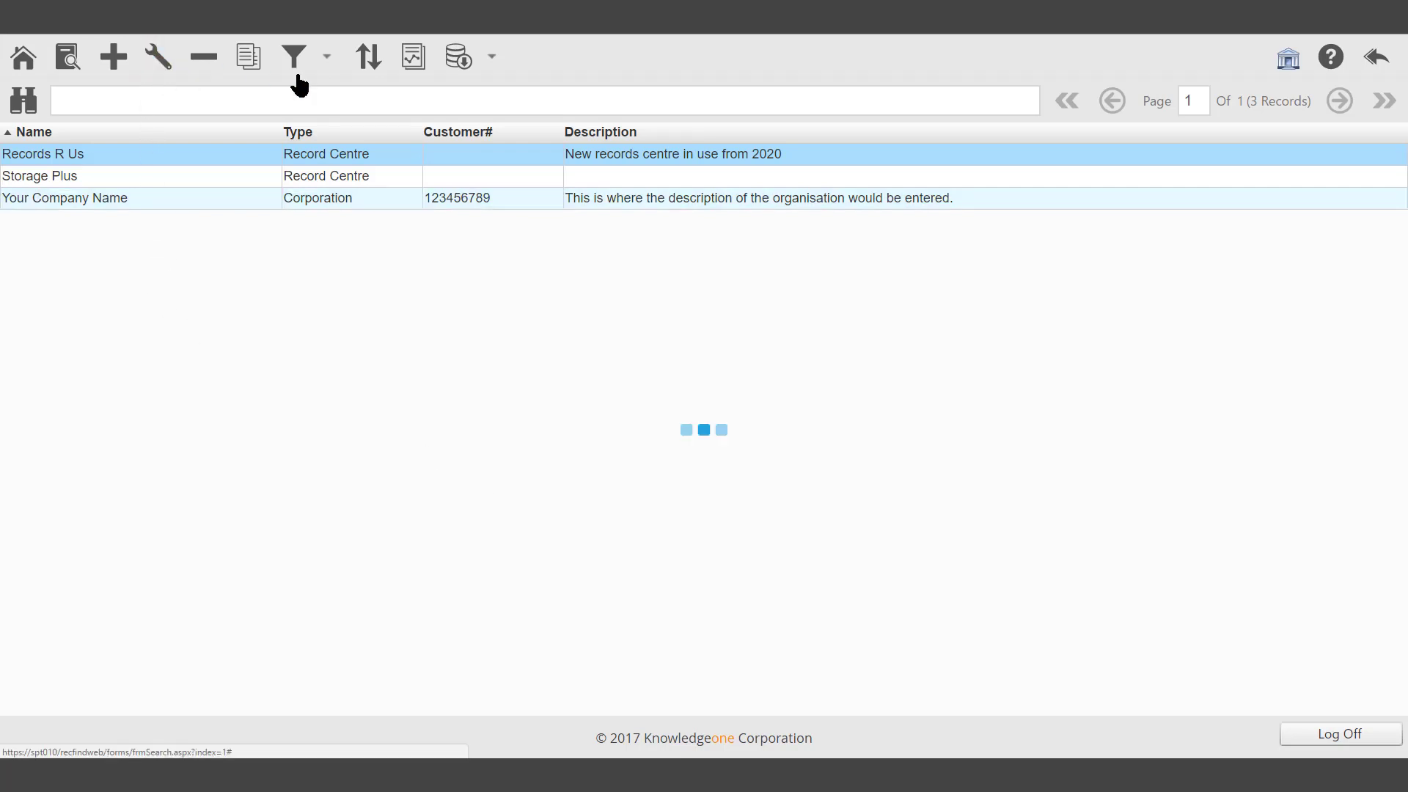
{"action": "left_click", "coordinate": [497, 185]}
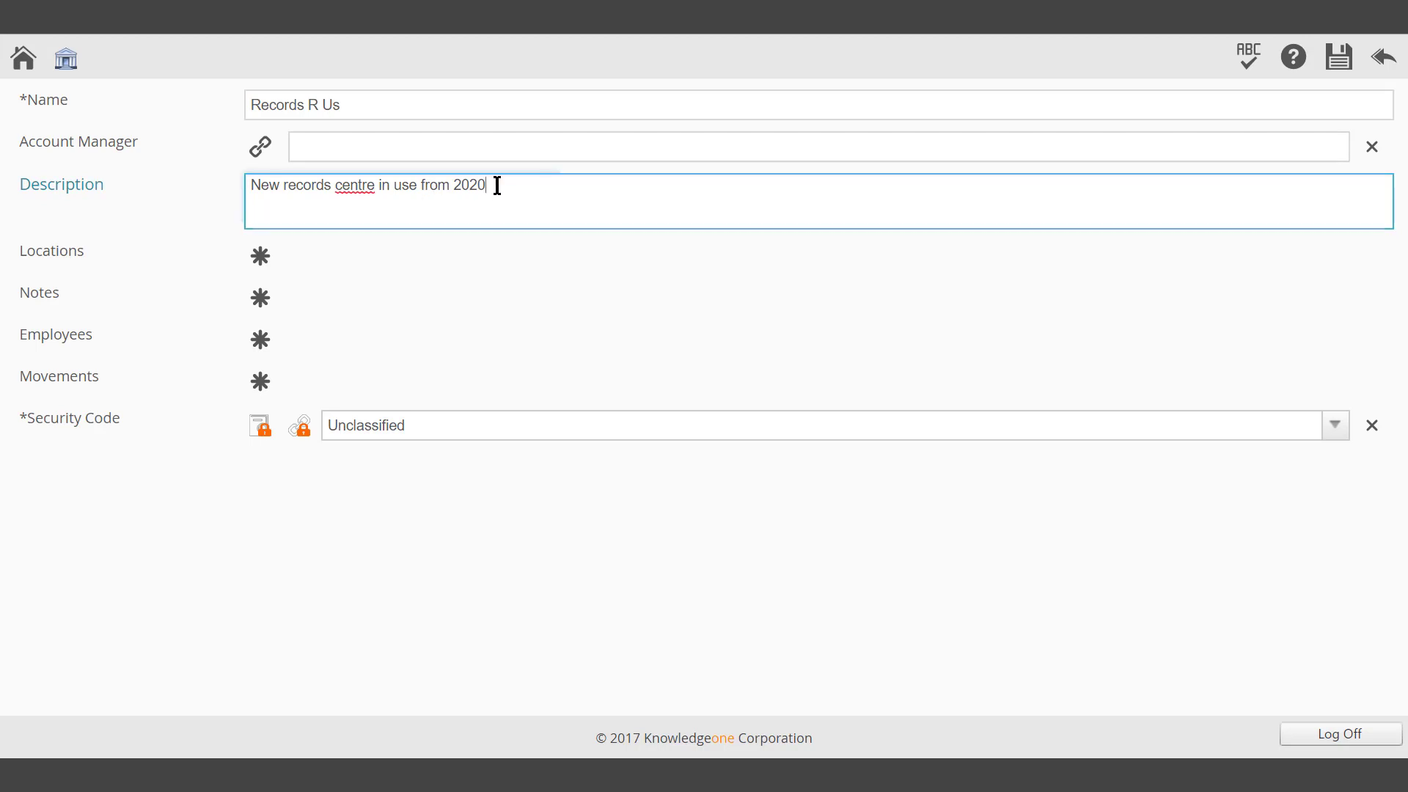
{"action": "key", "text": "BackSpace"}
{"action": "type", "text": "1"}
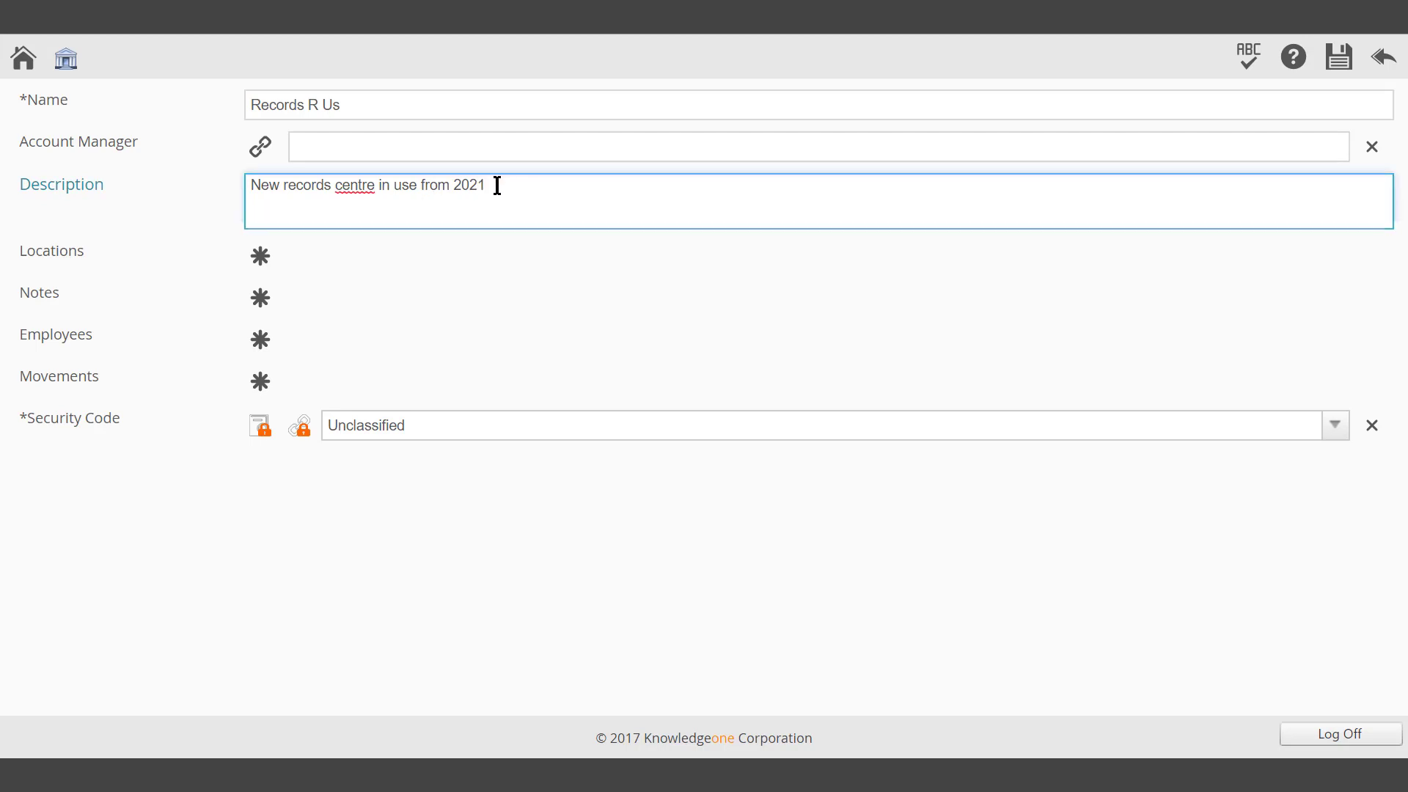
{"action": "left_click", "coordinate": [1339, 56]}
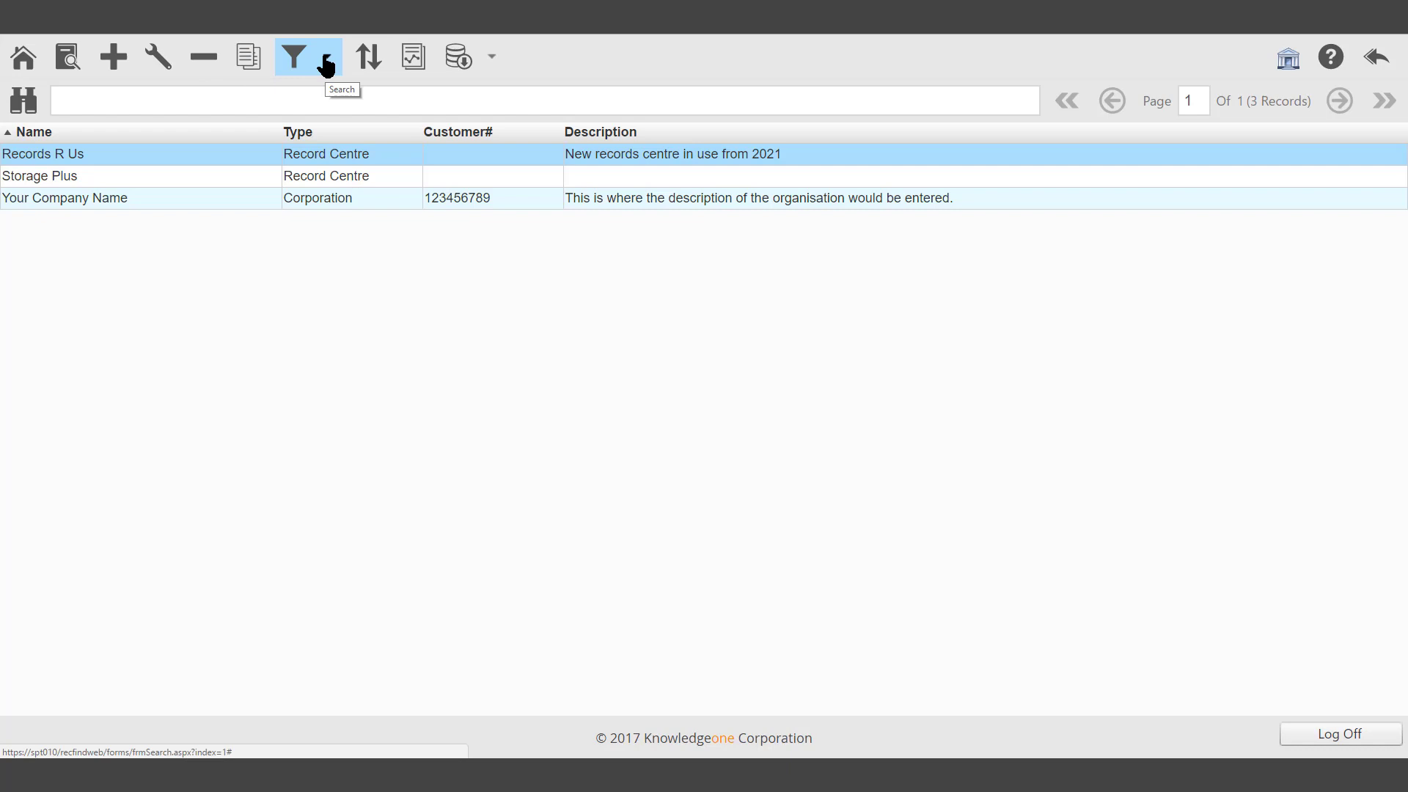
{"action": "left_click", "coordinate": [458, 93]}
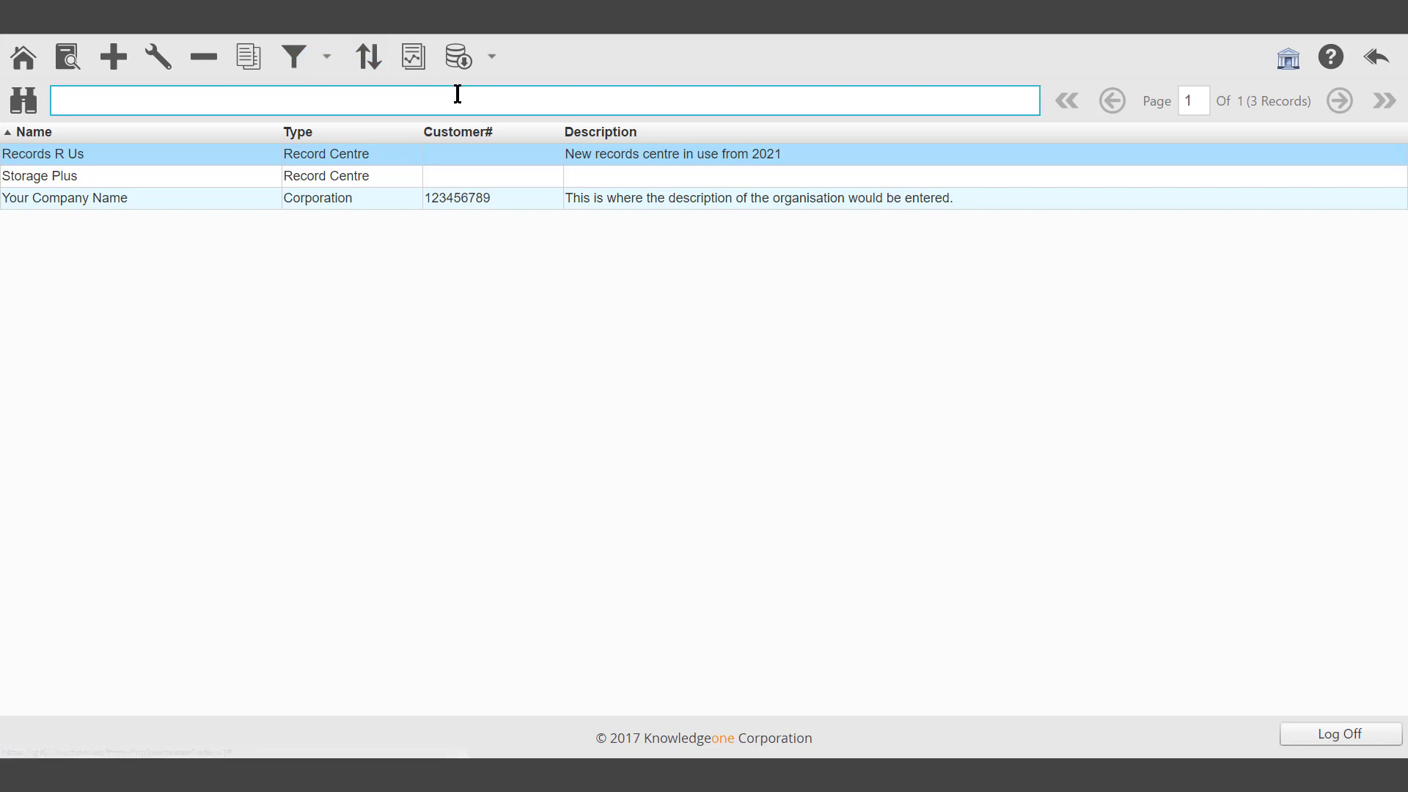